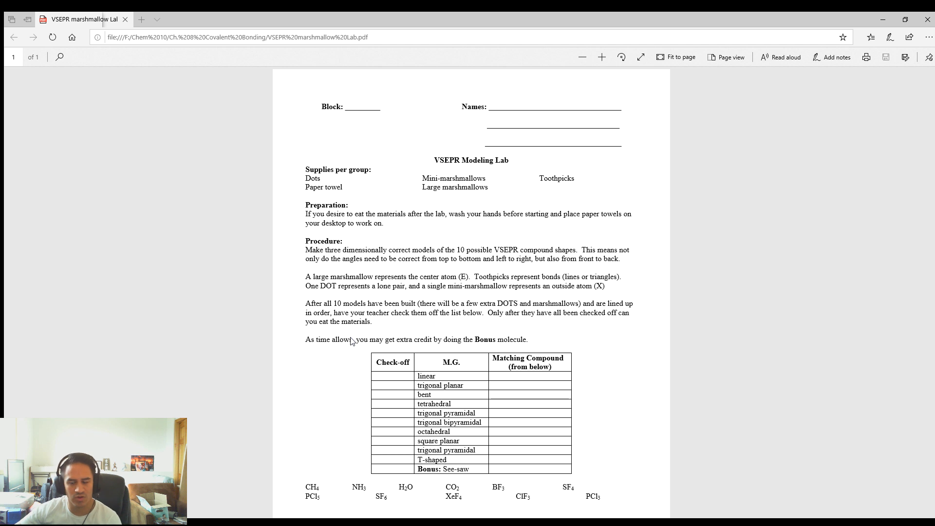
Step: Switch from the lab worksheet to MolView and place a carbon atom in the empty 2D sketch area
key("alt+Tab")
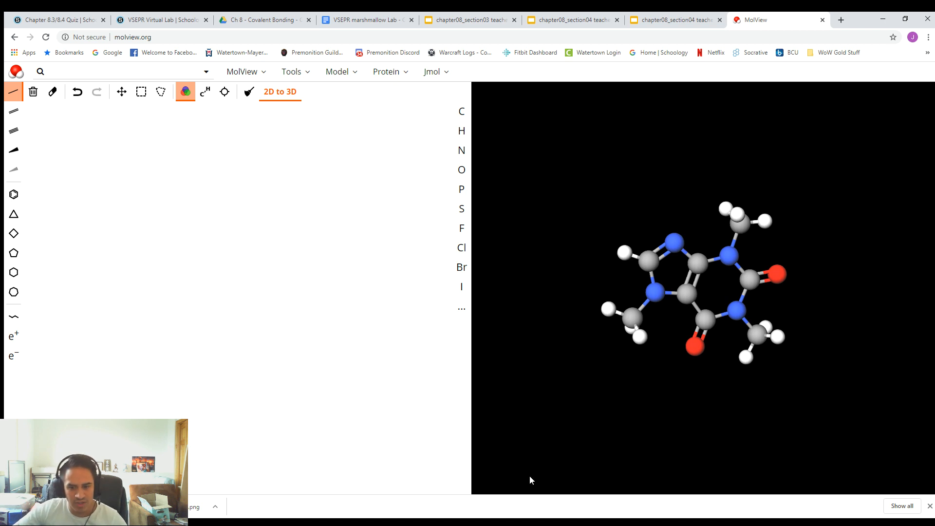
left_click(253, 525)
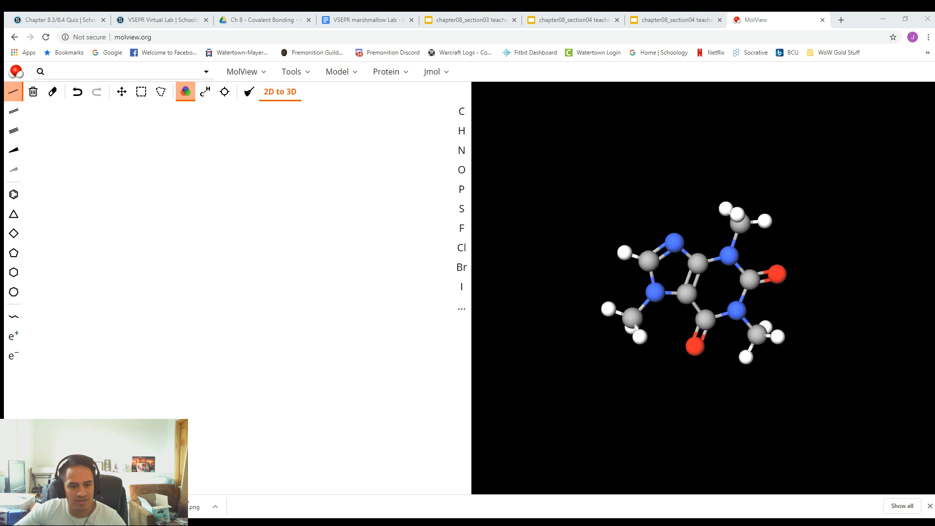
left_click(206, 522)
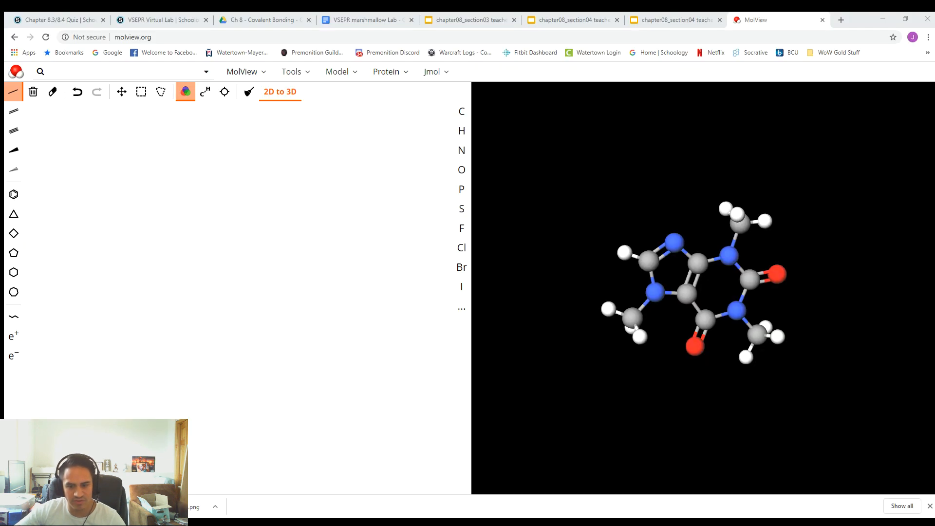
left_click(547, 506)
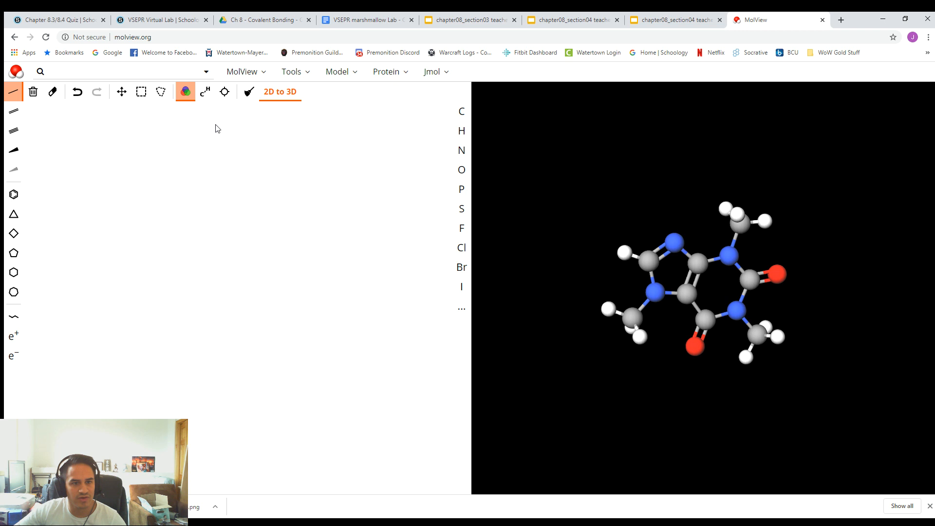
left_click(462, 111)
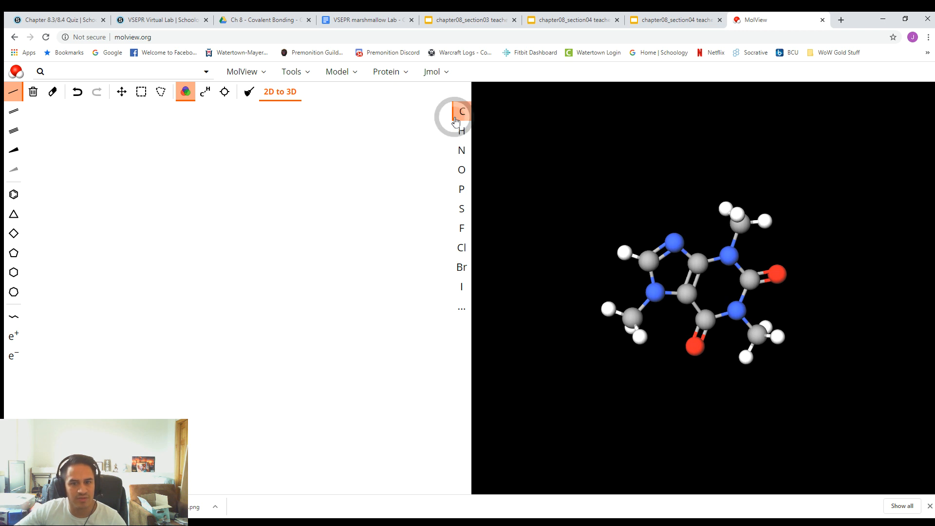
left_click(159, 200)
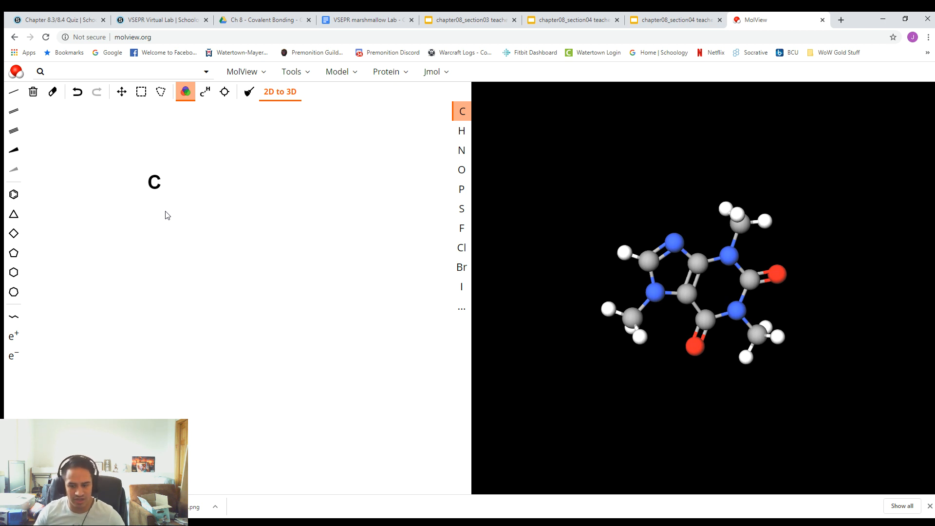
Step: Bond four hydrogen atoms around the carbon to draw CH4 and show the carbon's atom label
left_click(458, 130)
left_click(154, 181)
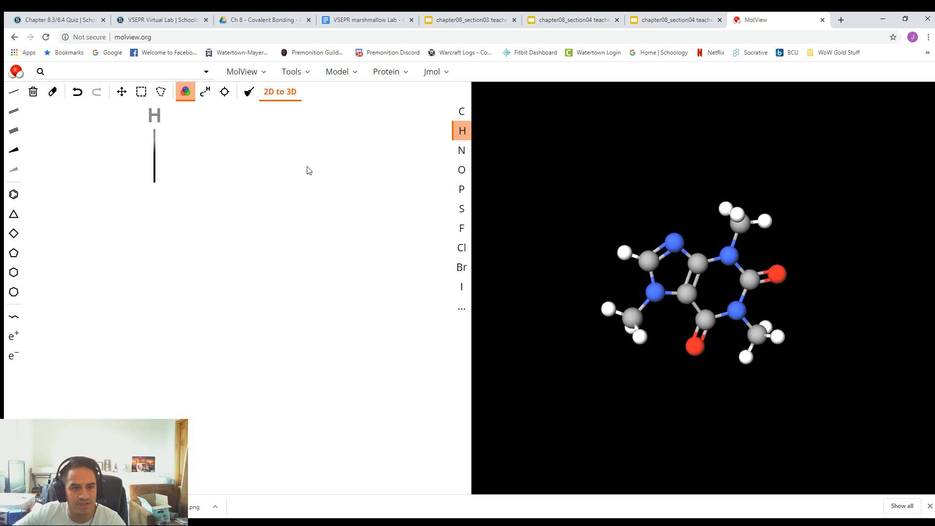
left_click_drag(154, 181, 109, 189)
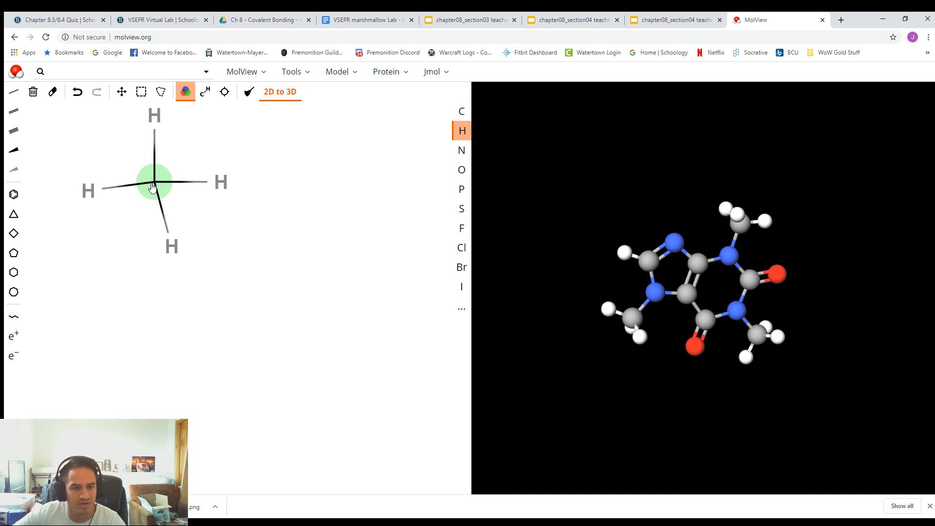
left_click(205, 91)
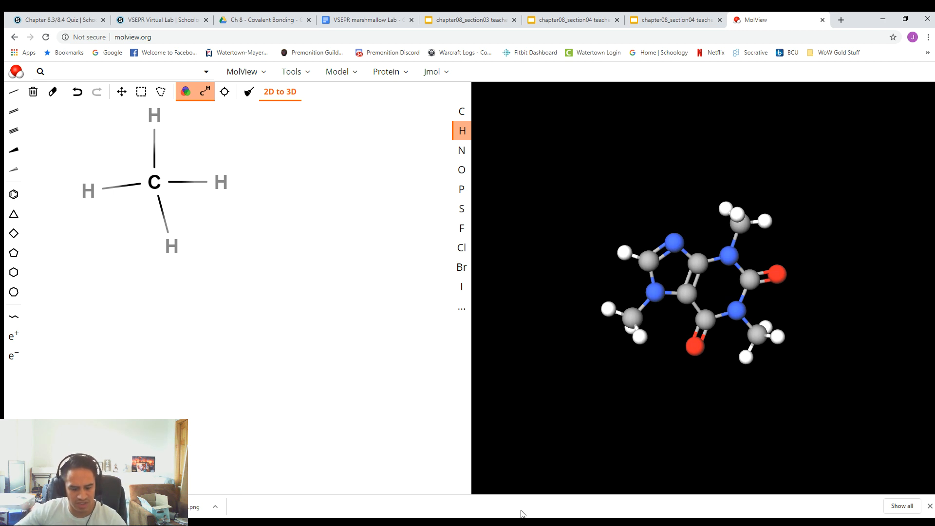
Step: Compare the CH4 drawing with the VSEPR rules in the theory notes, checking electron domains, electronic geometry and molecular geometry
left_click(253, 523)
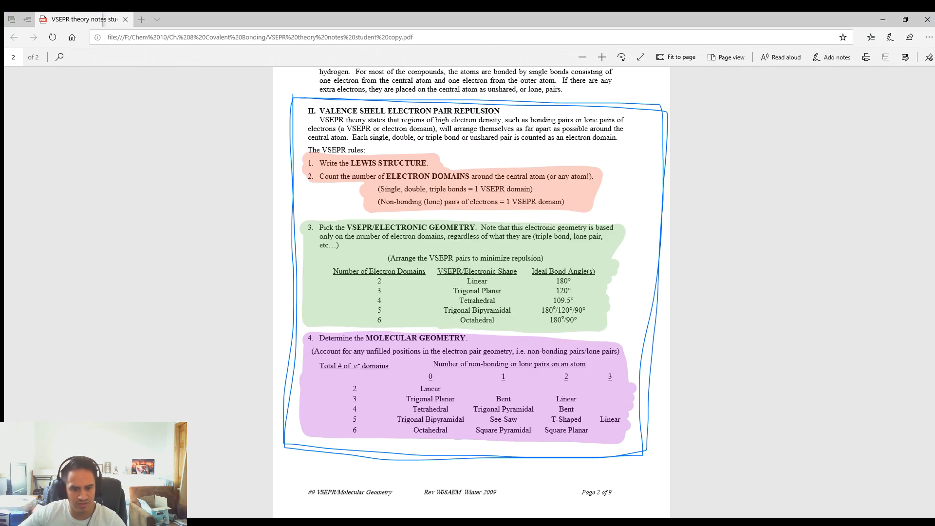
left_click(264, 494)
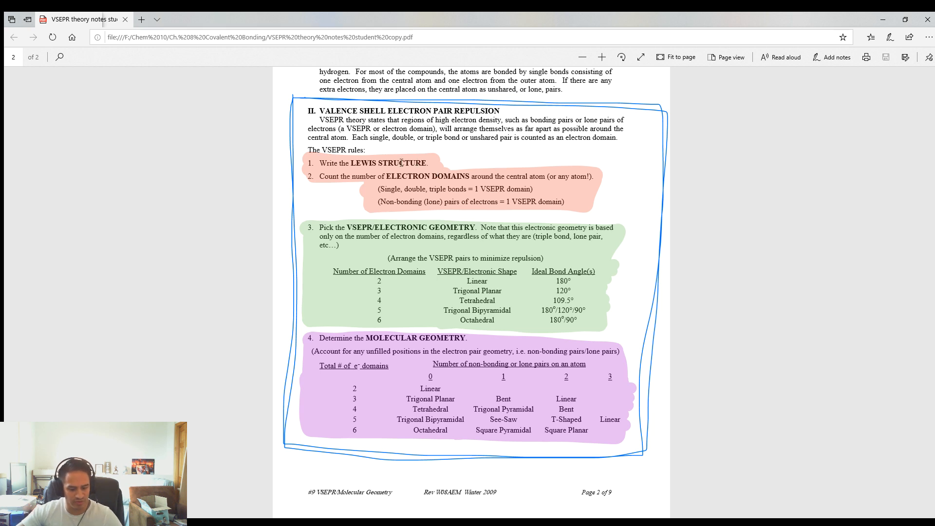
key("alt+Tab")
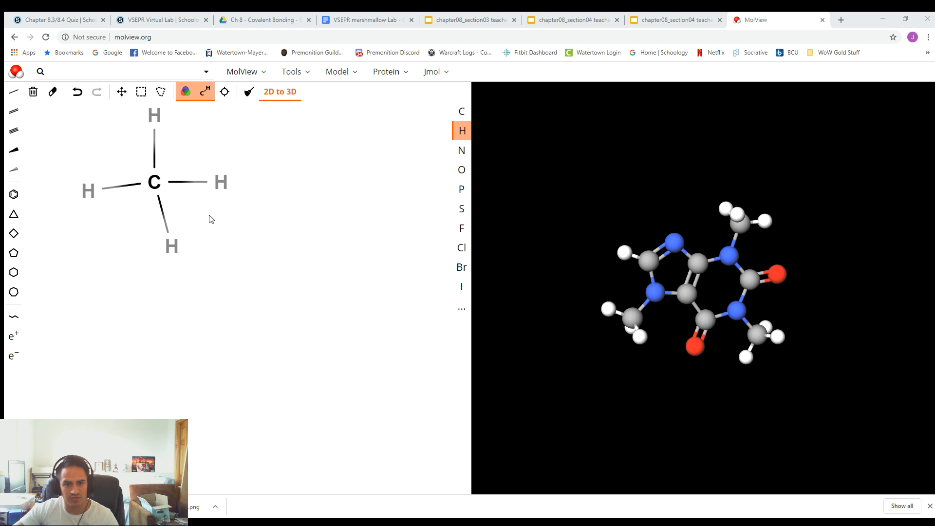
key("alt+Tab")
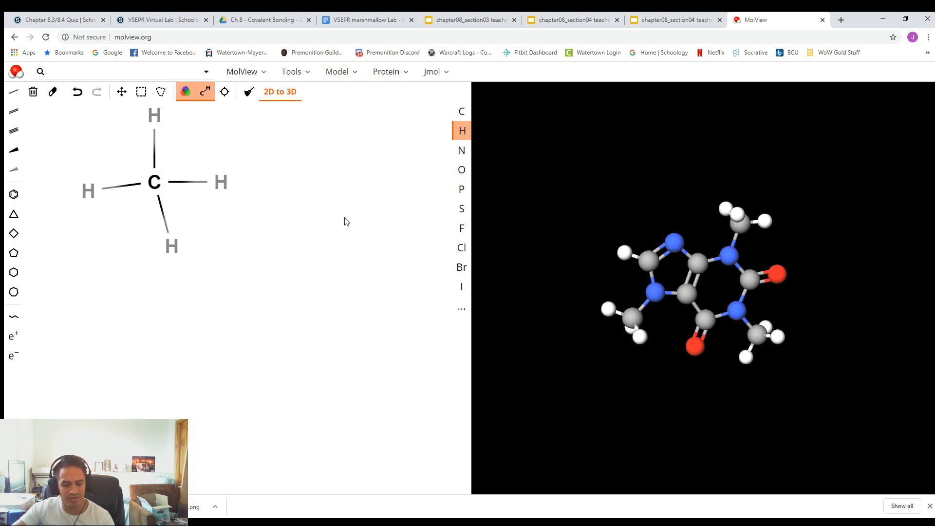
key("alt+Tab")
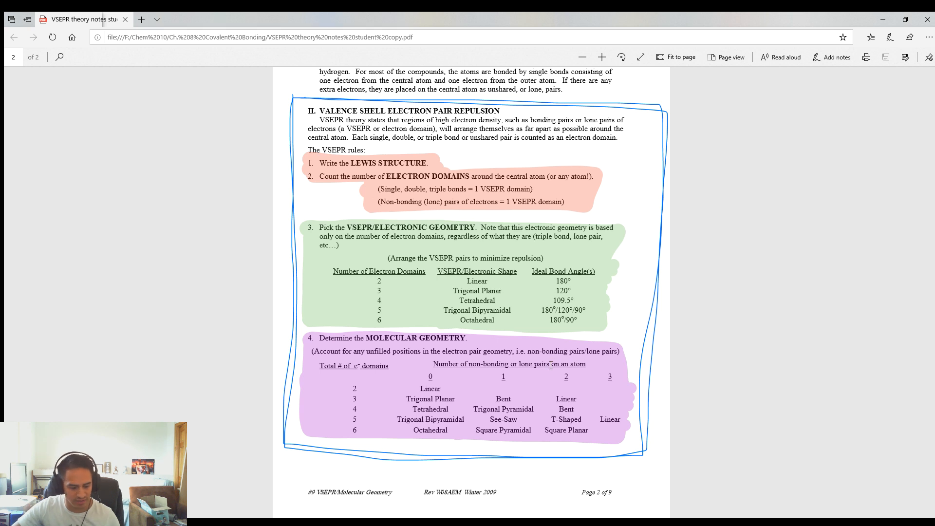
key("alt+Tab")
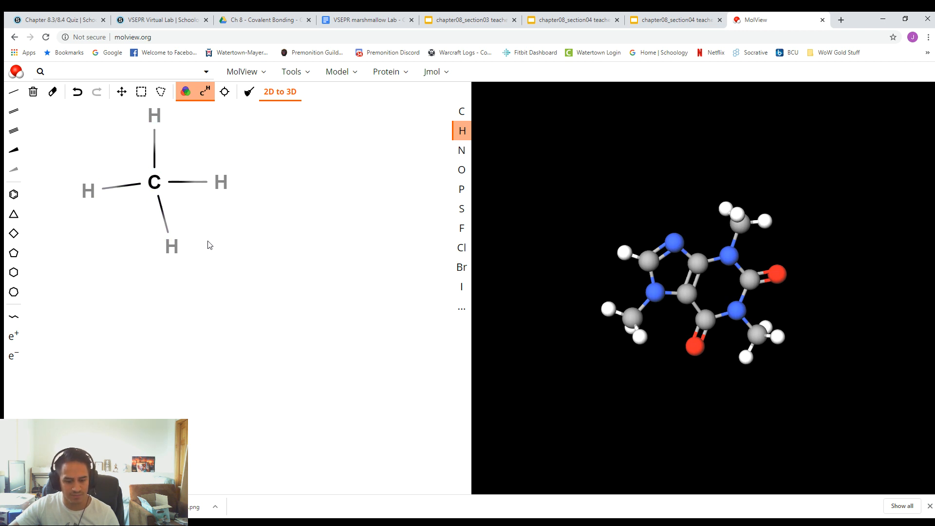
key("alt+Tab")
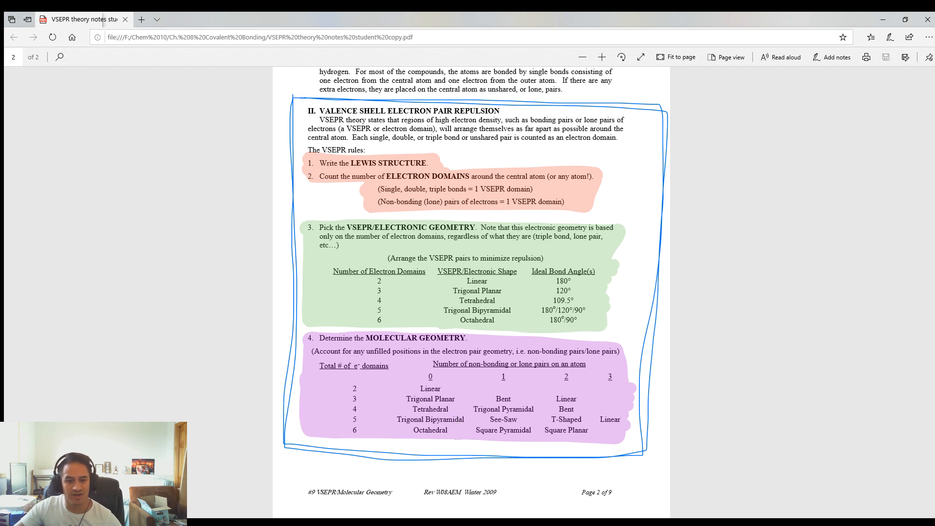
left_click(259, 522)
left_click(342, 485)
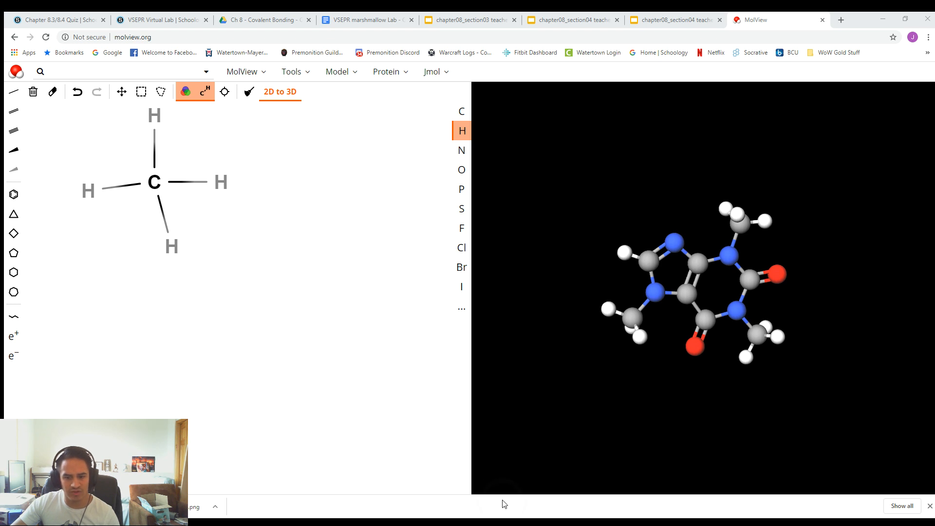
Step: Convert the CH4 drawing to a 3D model and rotate it to view the bond arrangement from several sides
left_click(282, 97)
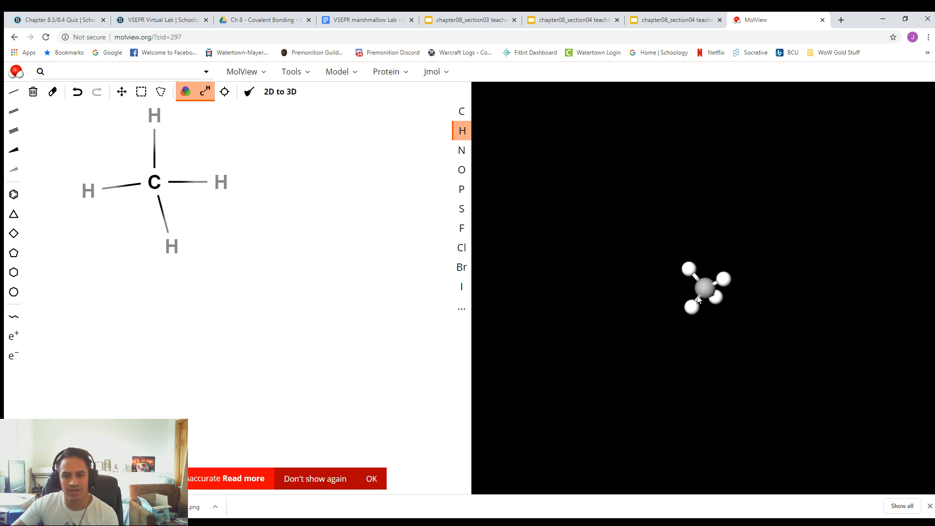
left_click_drag(699, 291, 599, 321)
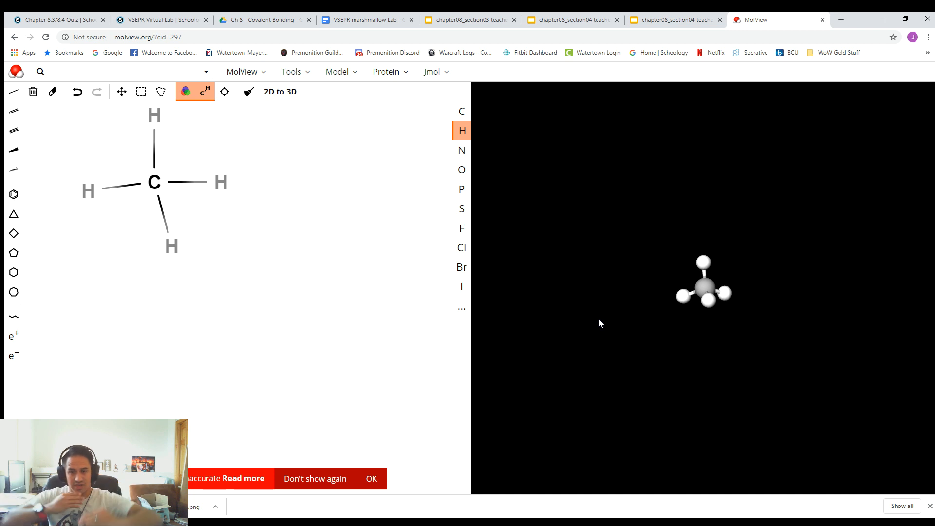
left_click_drag(702, 290, 705, 382)
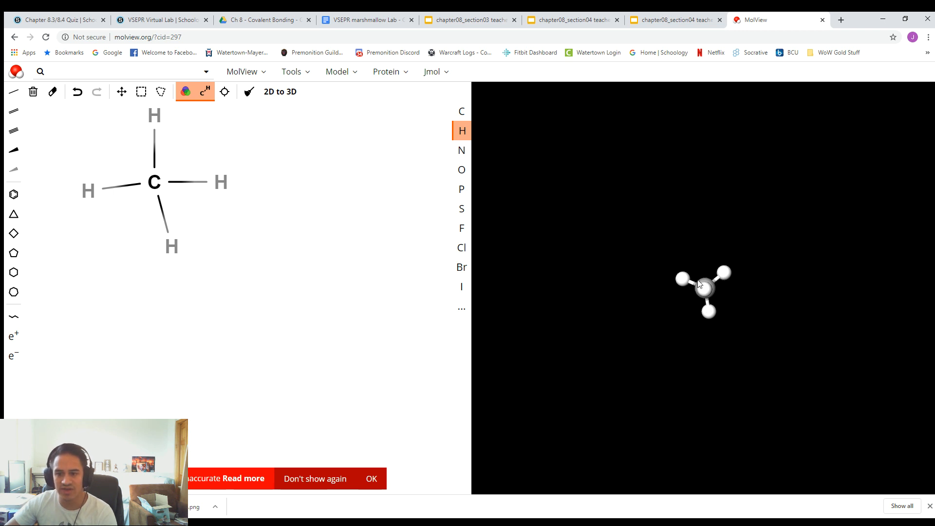
left_click_drag(695, 291, 701, 200)
left_click_drag(732, 290, 800, 280)
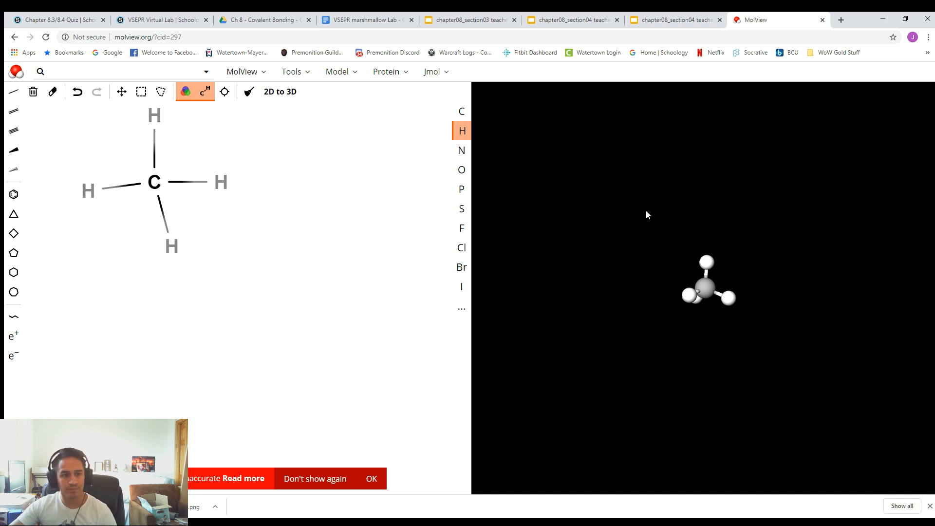
Step: Clear the CH4 drawing from the 2D sketch and place a nitrogen atom as the new central atom
left_click(31, 95)
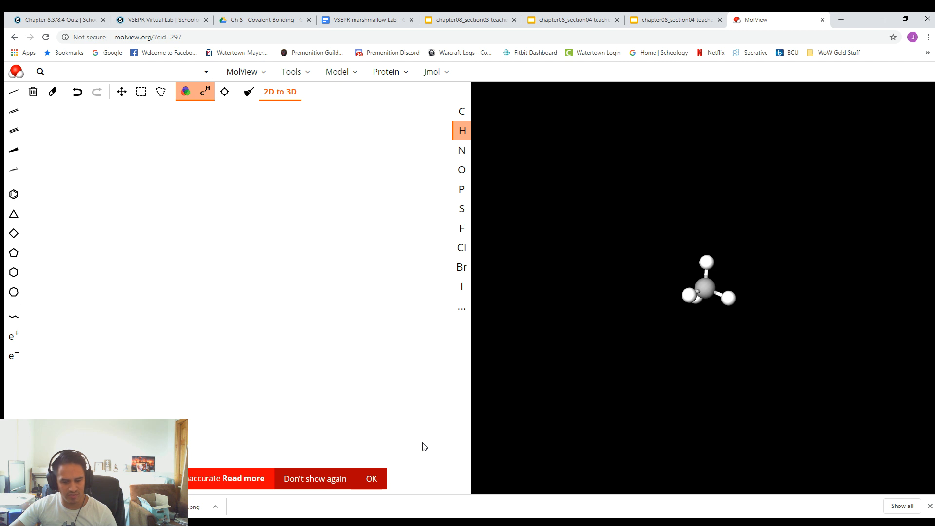
key("alt+Tab")
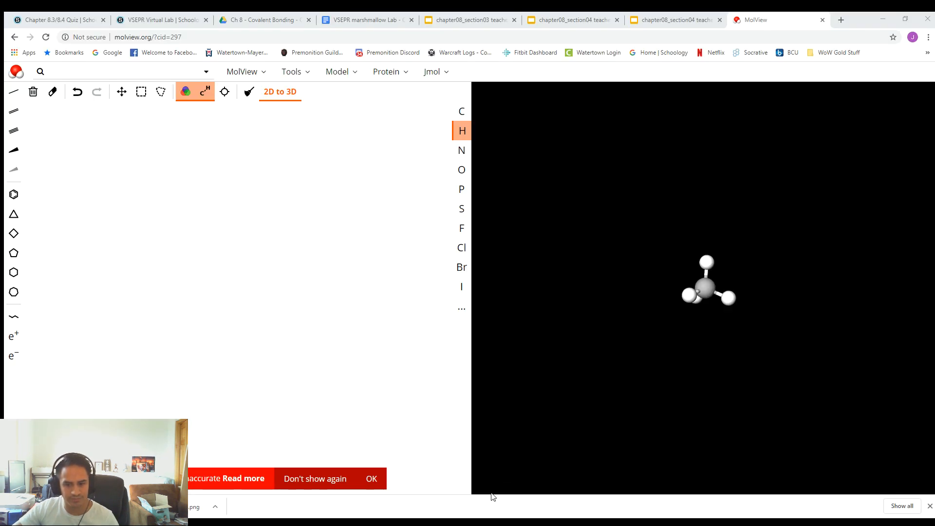
left_click(536, 489)
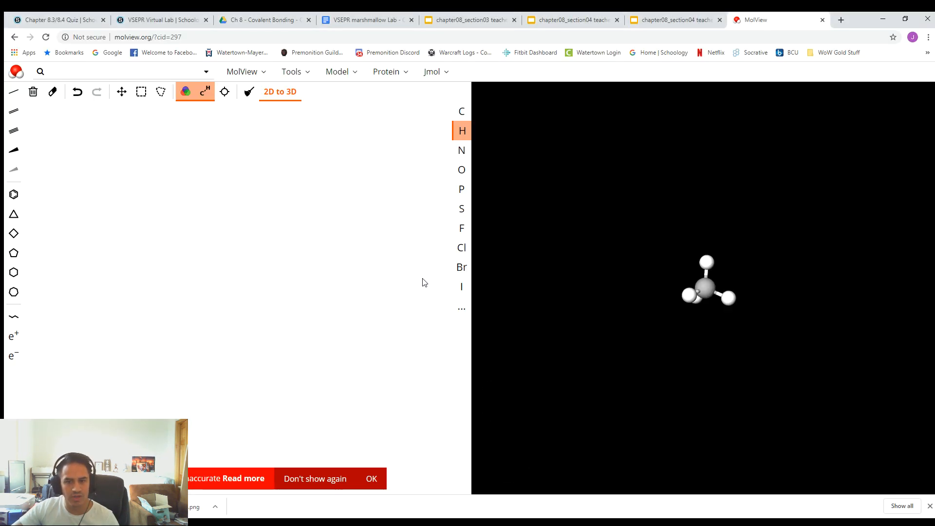
left_click(461, 150)
left_click(152, 223)
scroll(153, 227, "up", 5)
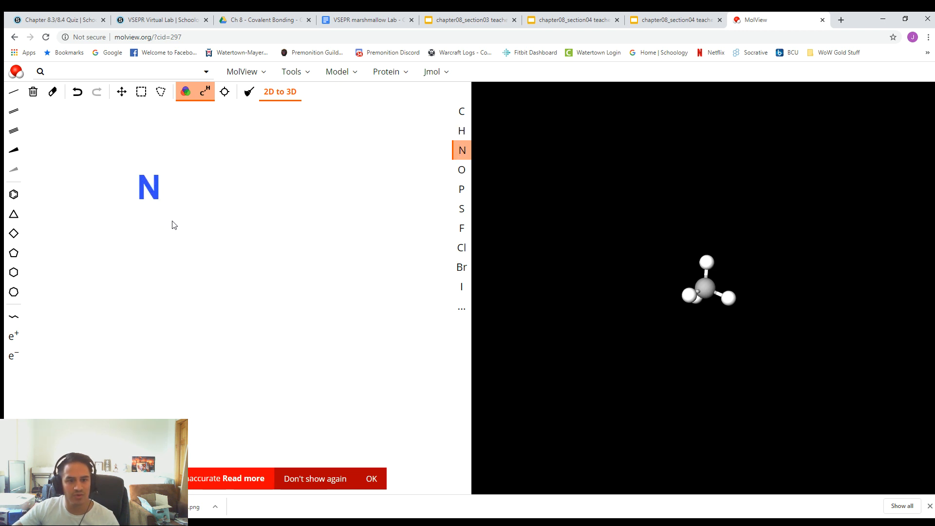
Step: Bond three hydrogen atoms to the nitrogen to draw NH3
left_click(461, 130)
left_click_drag(153, 200, 240, 182)
left_click_drag(146, 196, 66, 217)
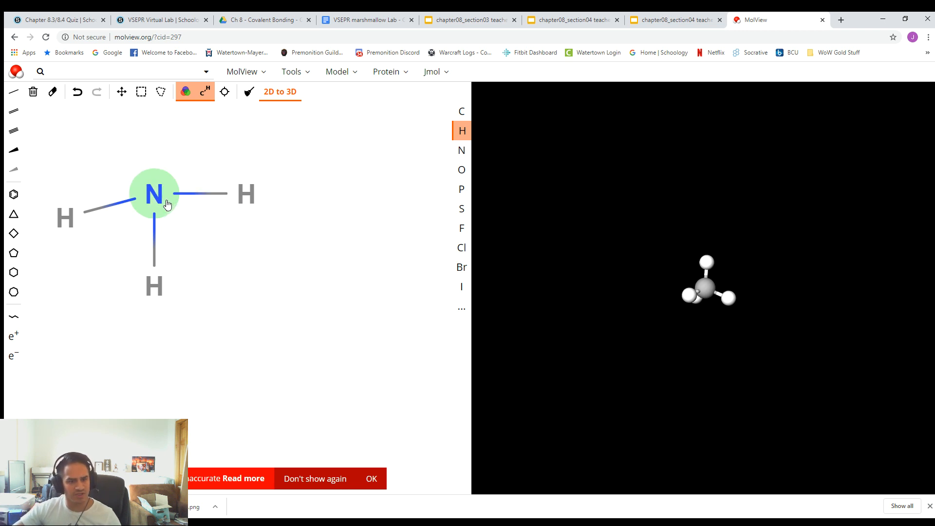
Step: Examine the VSEPR theory notes for the electronic and molecular geometry that match the NH3 drawing
left_click(258, 524)
left_click(254, 496)
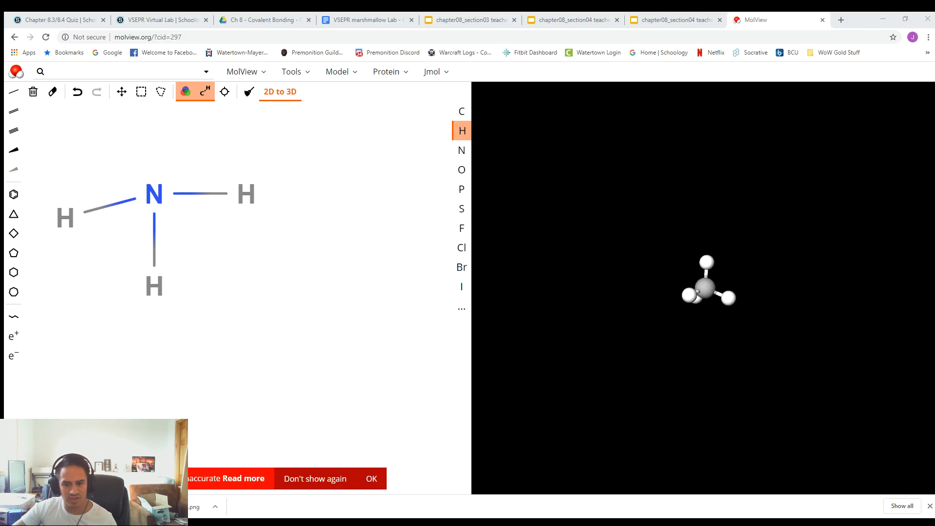
left_click(519, 444)
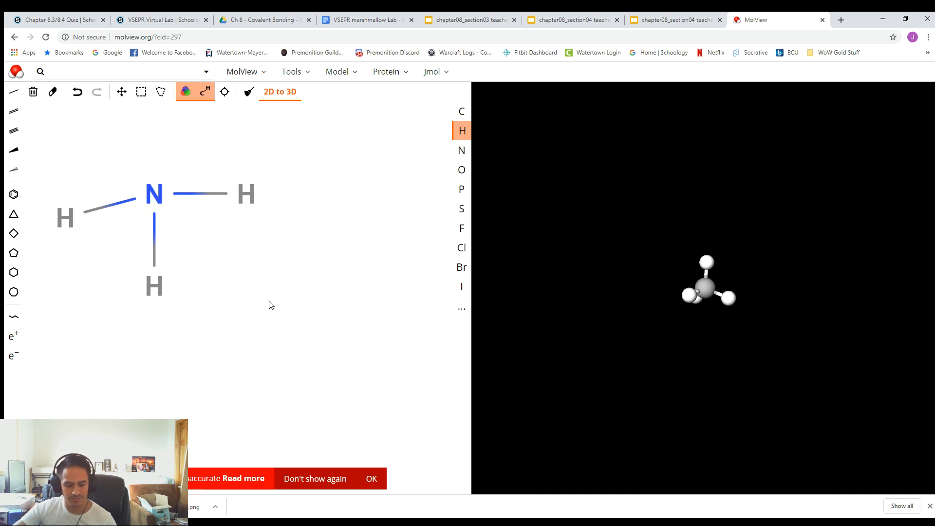
key("alt+Tab")
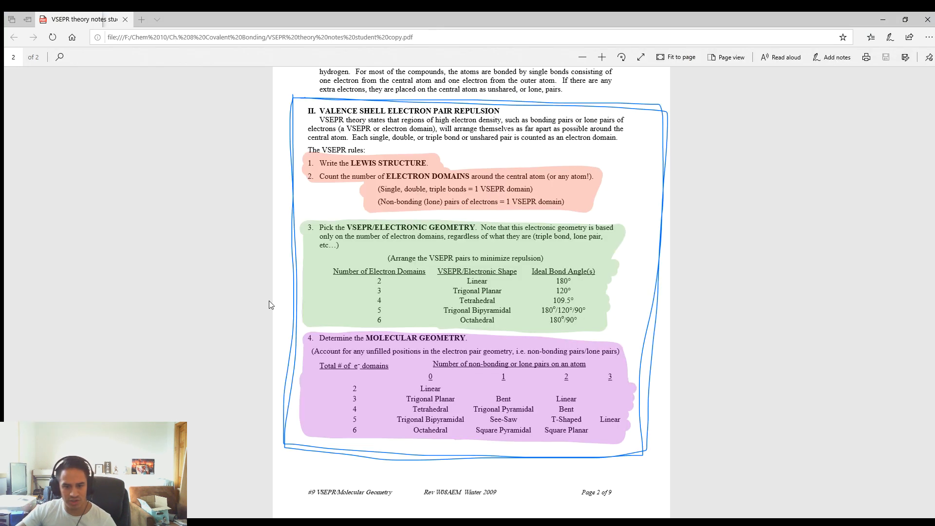
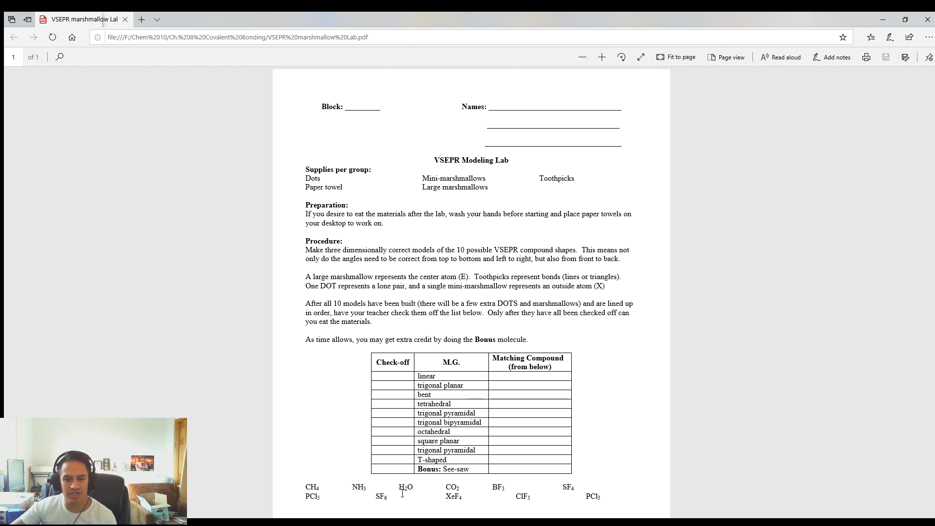
Step: Switch from the lab worksheet to MolView, clear the NH3 drawing and place an oxygen atom in the 2D sketch
left_click(541, 494)
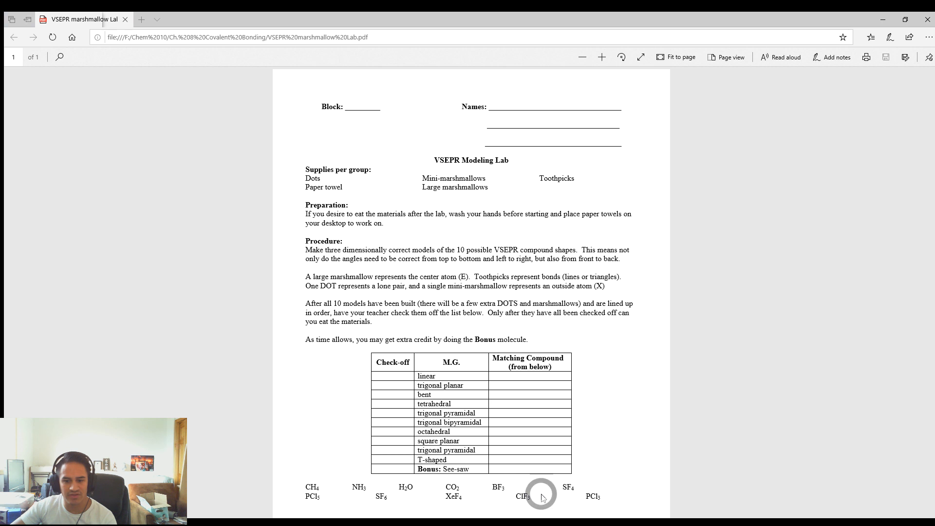
key("alt+Tab")
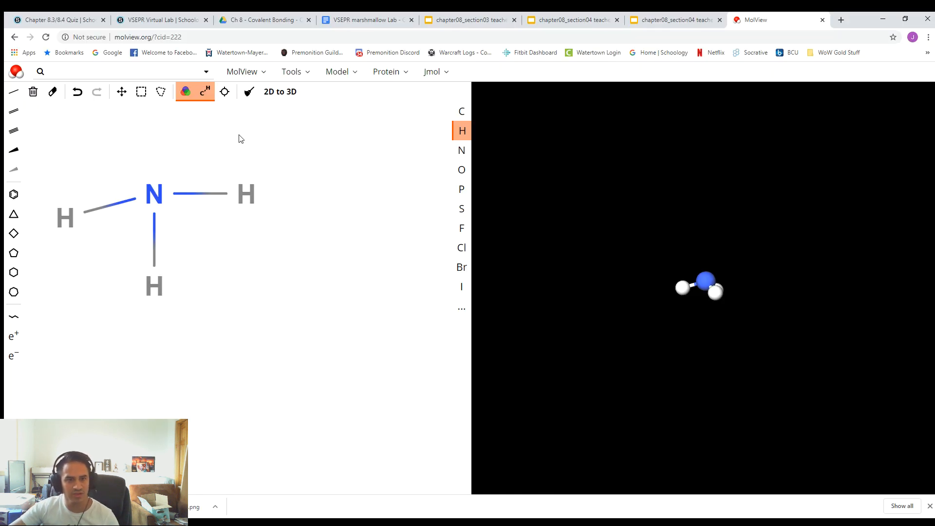
left_click(33, 91)
left_click(461, 169)
left_click(135, 192)
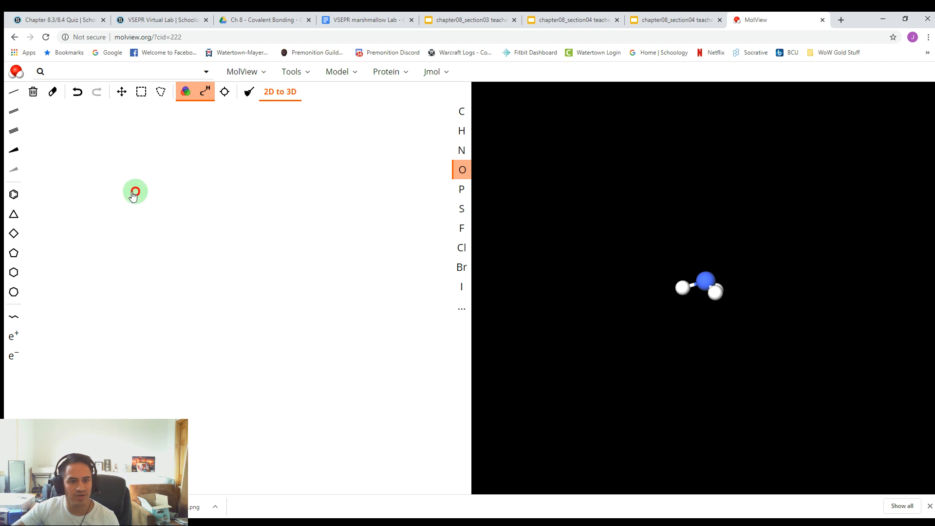
Step: Bond two hydrogen atoms to the oxygen to draw H2O in a bent arrangement
left_click(461, 130)
left_click(135, 193)
left_click_drag(110, 200, 179, 230)
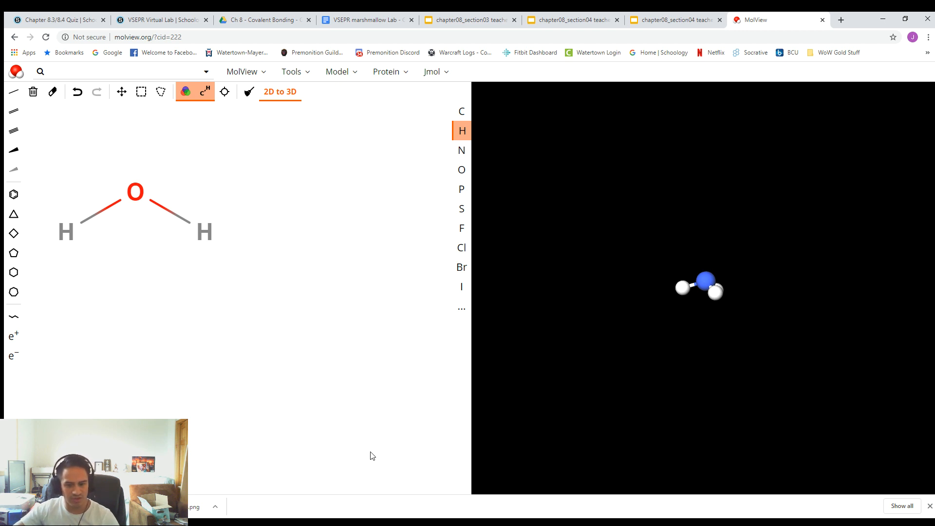
Step: Examine the molecular geometry table in the VSEPR theory notes for the shape that matches the H2O drawing
key("alt+Tab")
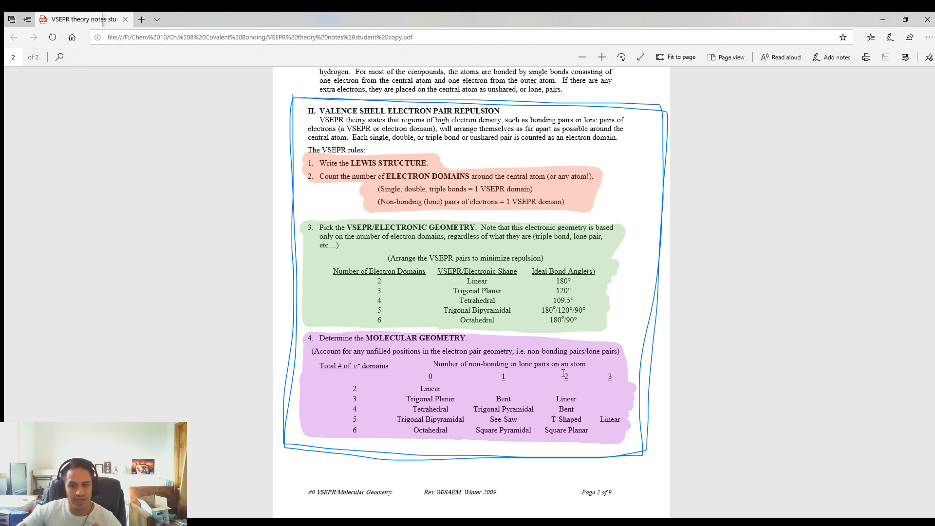
left_click_drag(348, 409, 407, 409)
mouse_move(556, 409)
left_mouse_down()
mouse_move(563, 424)
mouse_move(572, 411)
left_mouse_up()
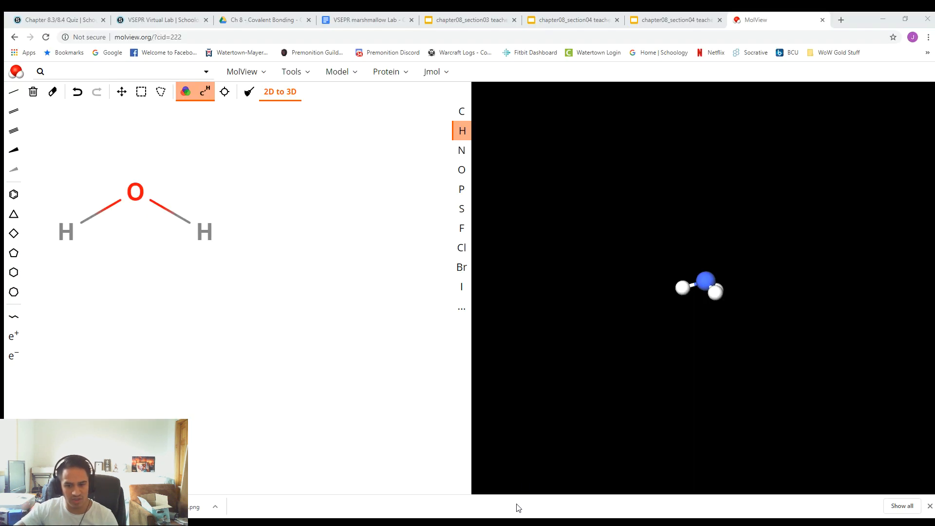
left_click(515, 525)
left_click(471, 491)
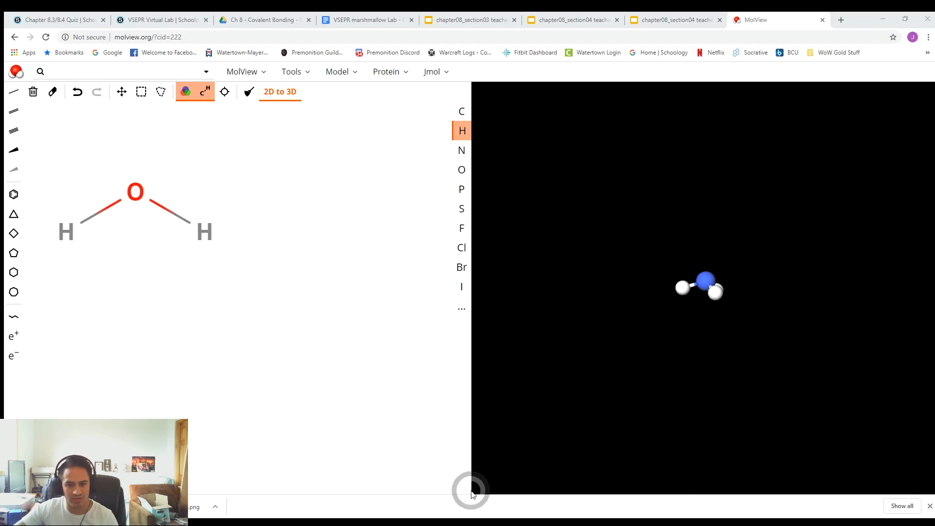
left_click(518, 524)
left_click(541, 495)
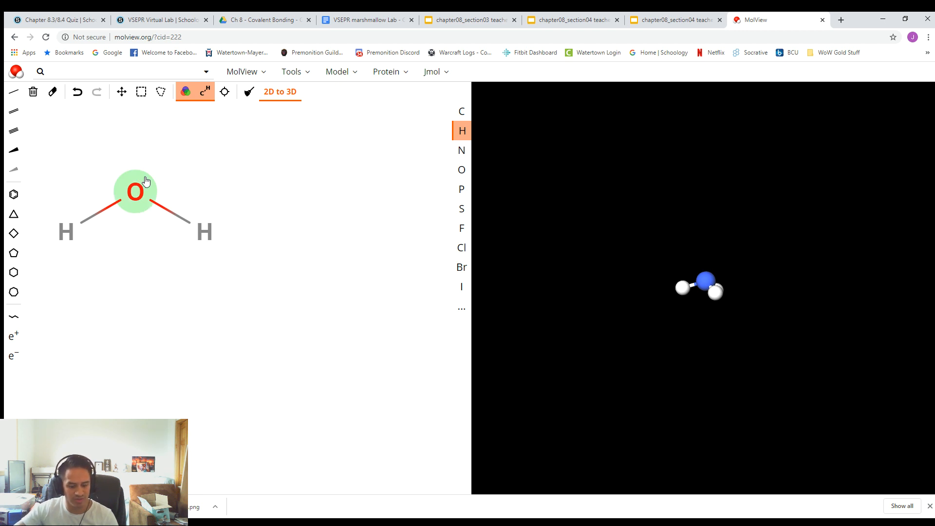
key("alt+Tab")
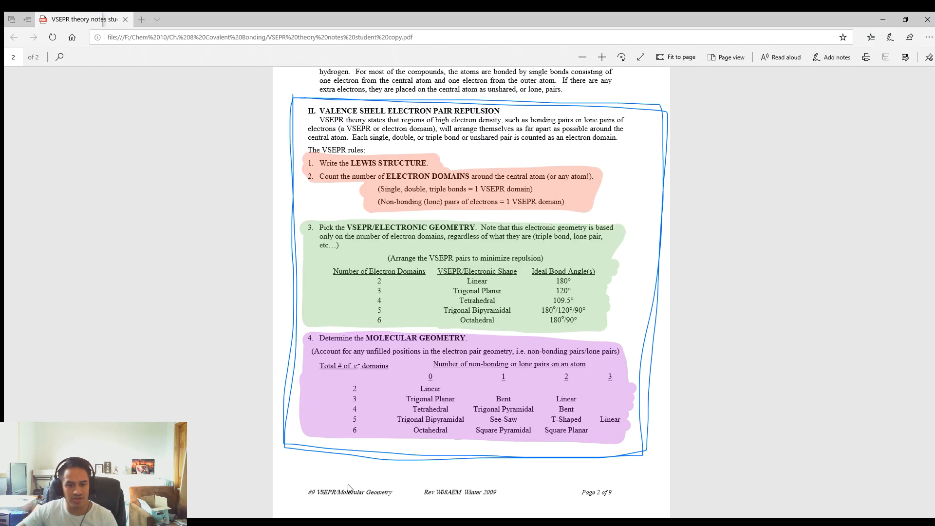
left_click_drag(558, 409, 574, 411)
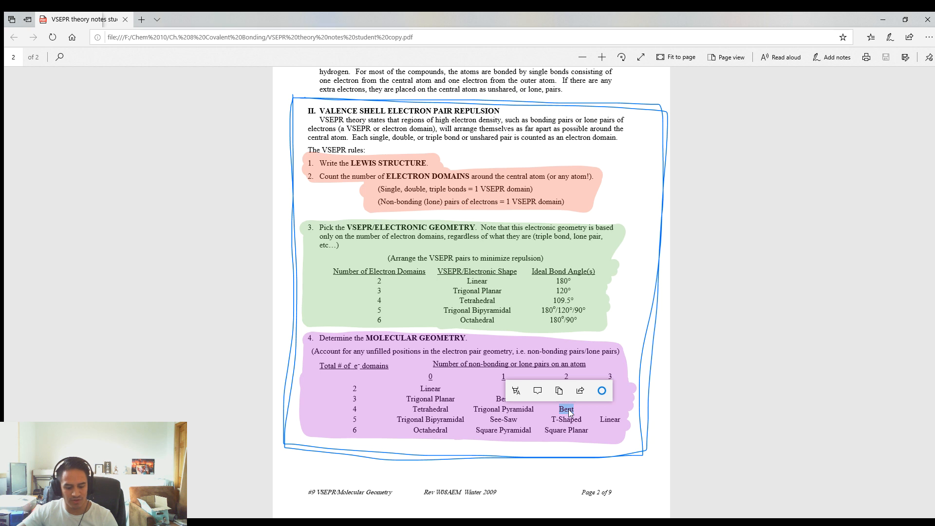
Step: Switch back to MolView, convert the H2O drawing to a 3D model and rotate it to view its shape from several angles
key("alt+Tab")
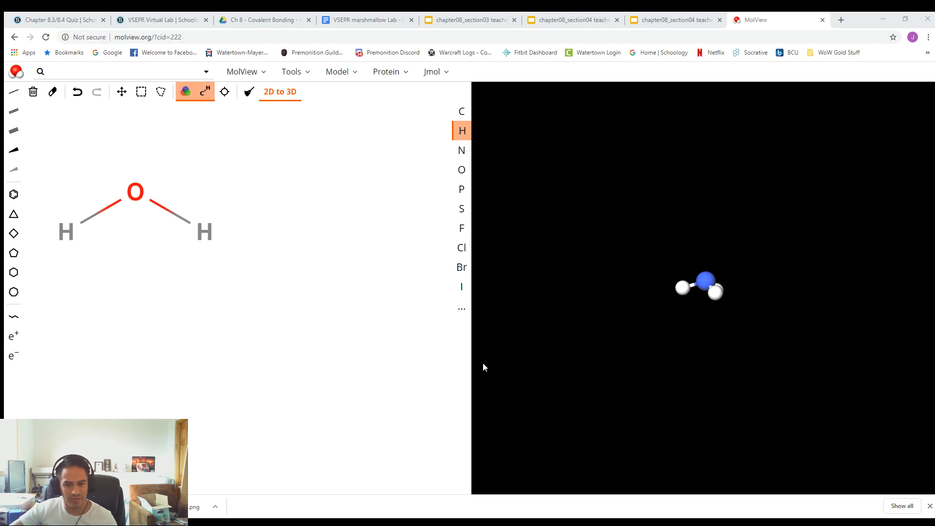
left_click(532, 457)
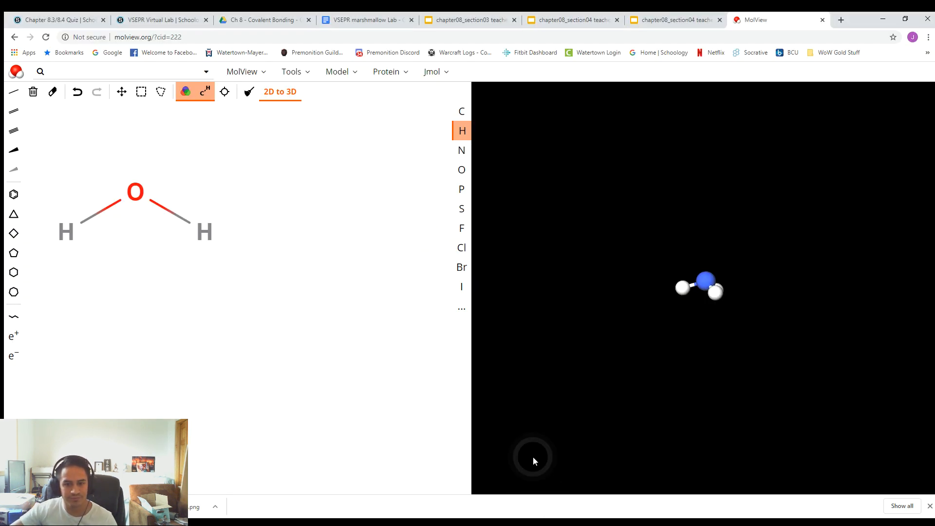
left_click(284, 96)
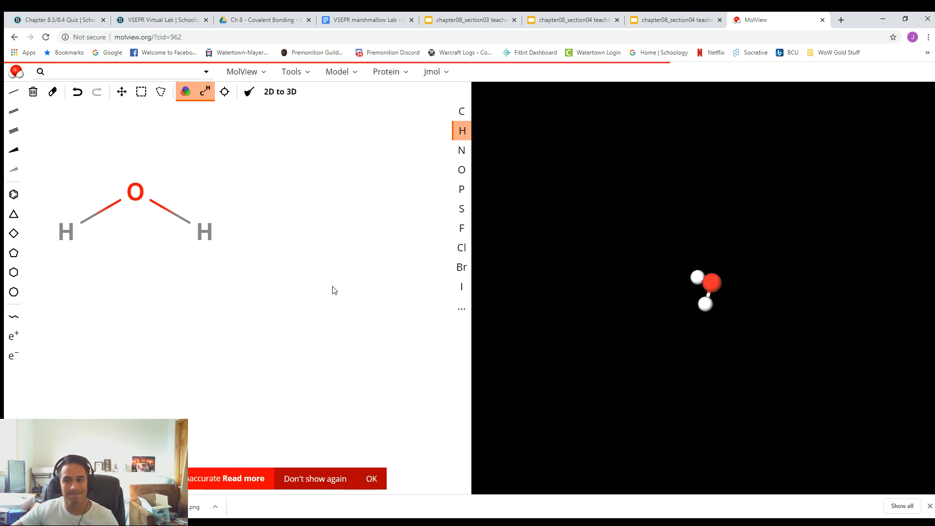
left_click_drag(704, 294, 810, 257)
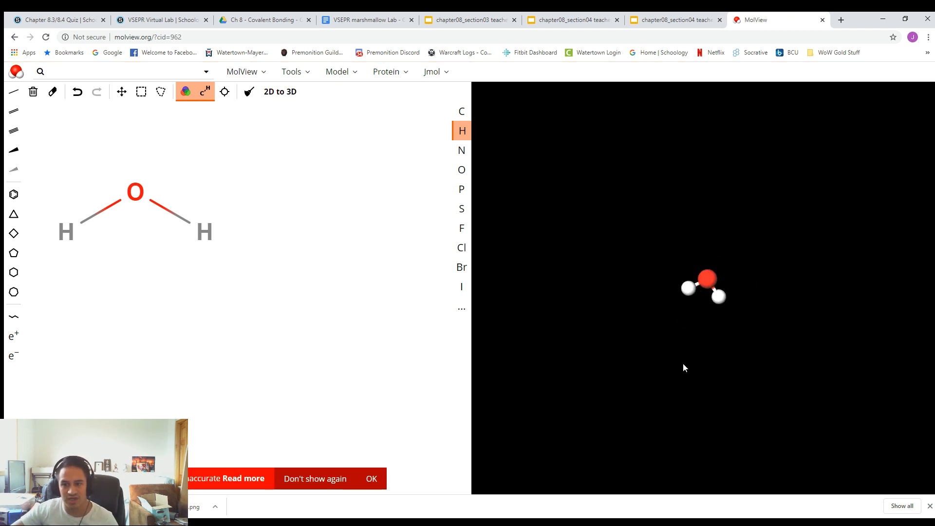
left_click_drag(714, 299, 565, 246)
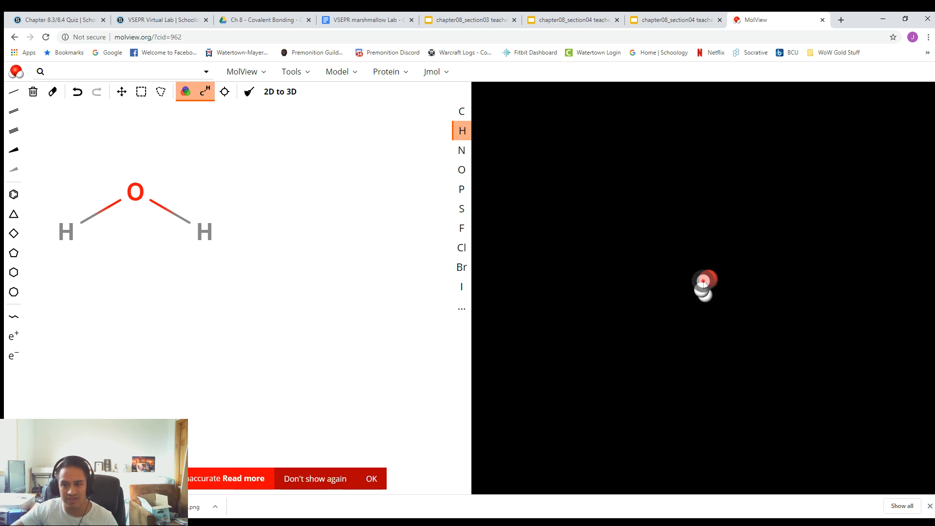
left_click_drag(706, 296, 710, 344)
left_click_drag(701, 284, 816, 279)
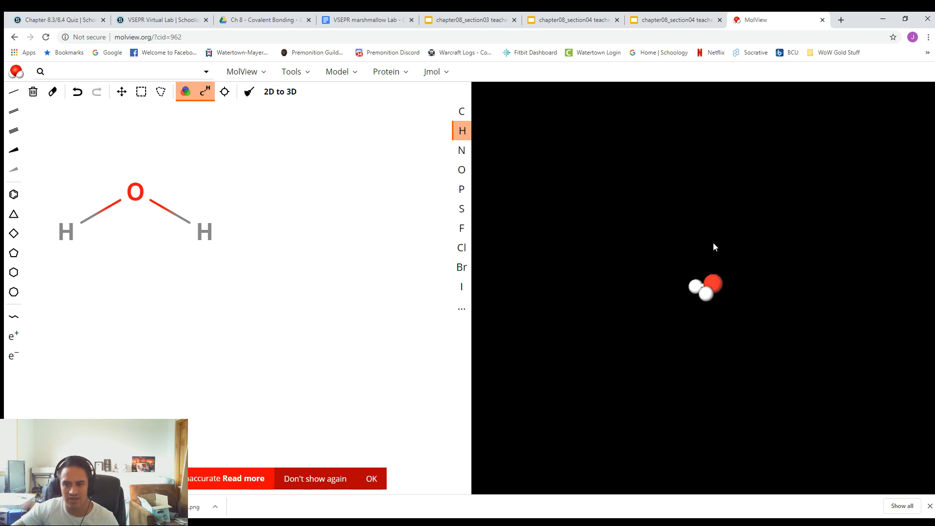
left_click_drag(712, 249, 716, 257)
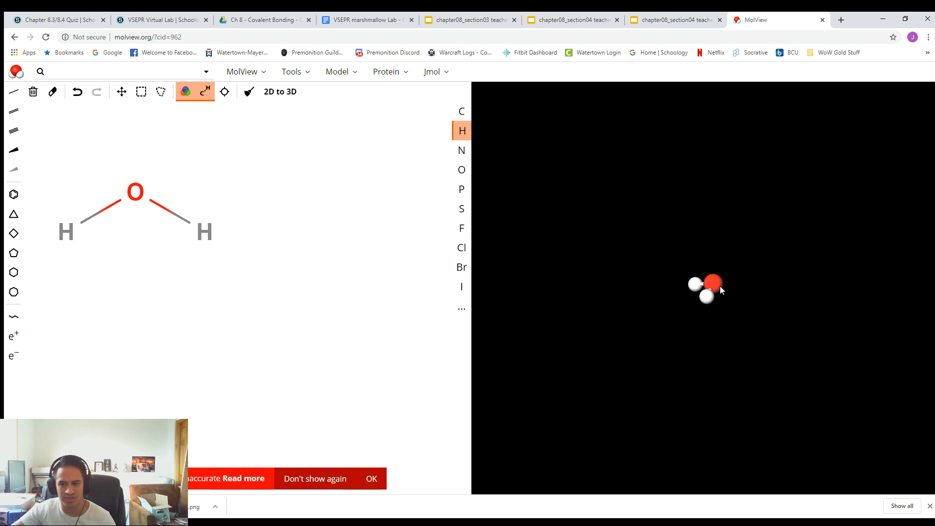
left_click_drag(719, 286, 779, 344)
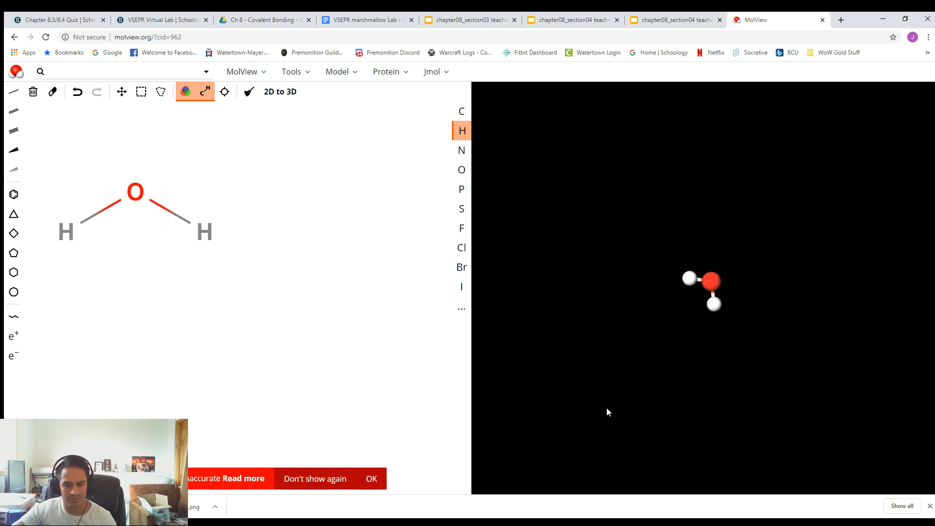
Step: Check the compound list in the lab worksheet, return to MolView, and replace the H2O drawing with a single carbon atom
key("alt+Tab")
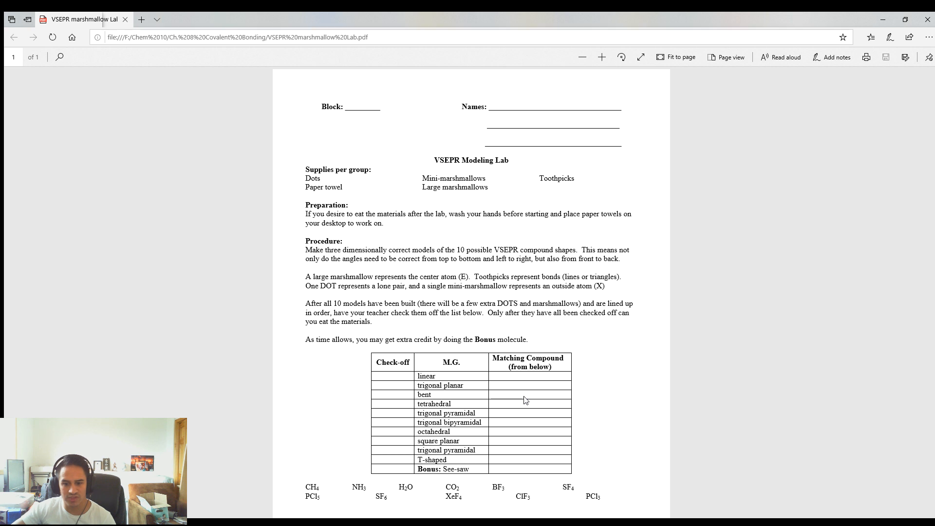
left_click(525, 521)
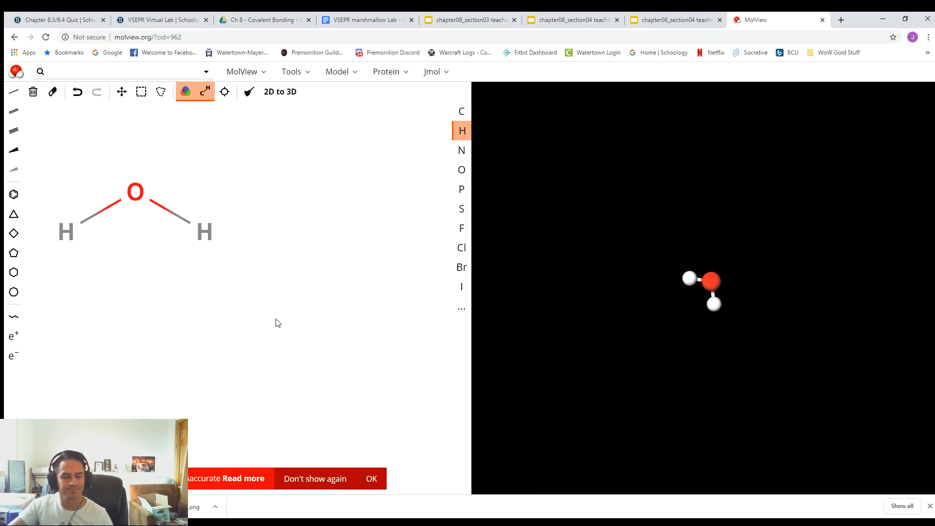
left_click(33, 91)
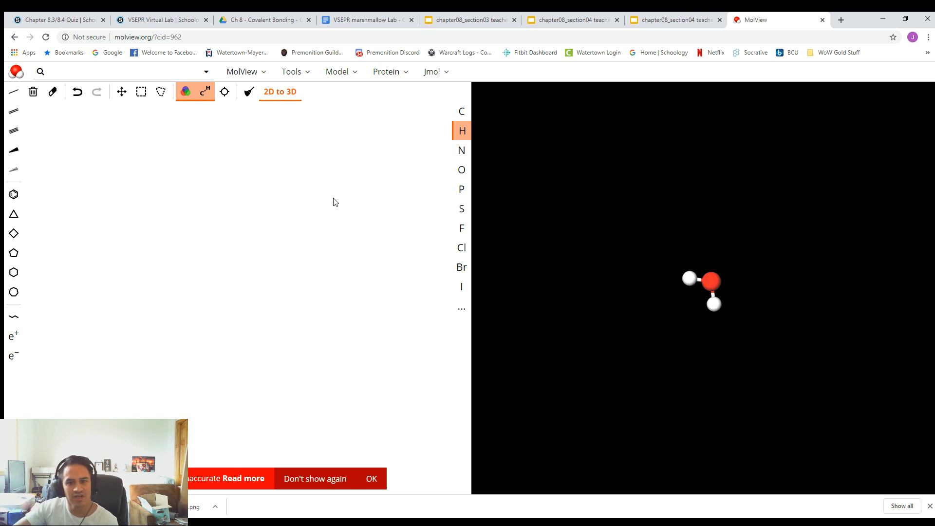
left_click(461, 111)
left_click(160, 208)
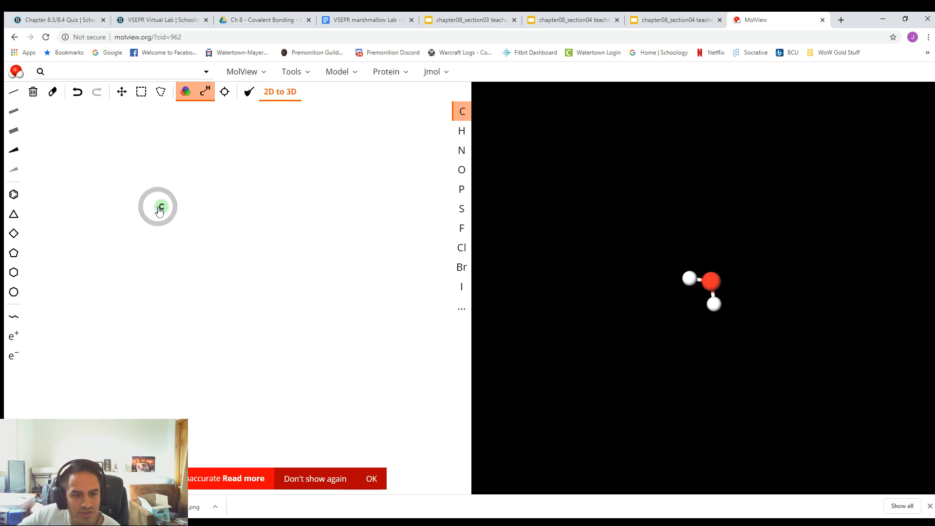
Step: Draw CO2 by bonding two oxygen atoms to opposite sides of the carbon with double bonds, and switch to the VSEPR notes
left_click(462, 170)
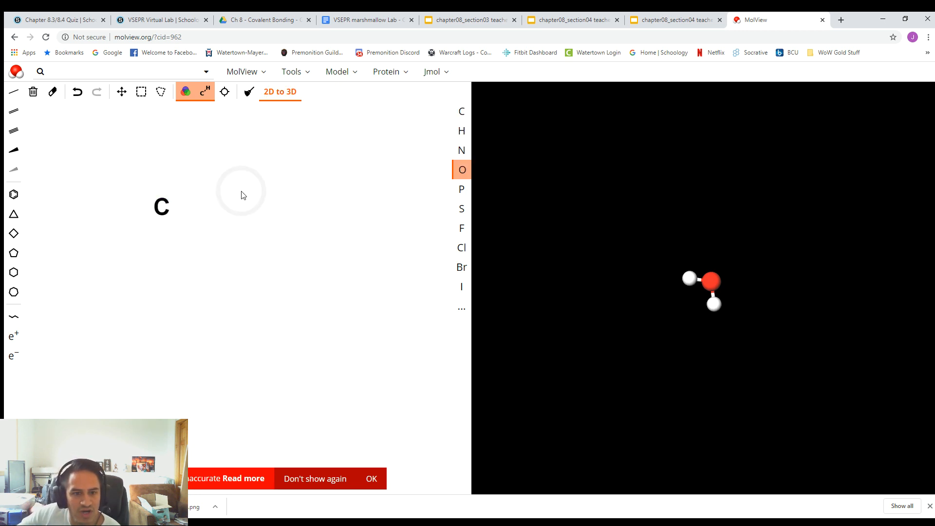
left_click_drag(161, 207, 109, 206)
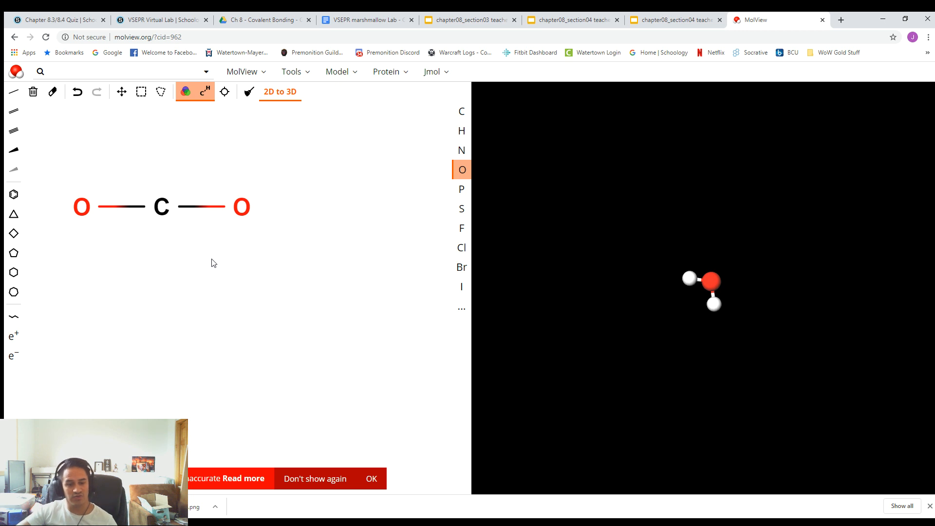
left_click(14, 111)
left_click(194, 207)
left_click(122, 206)
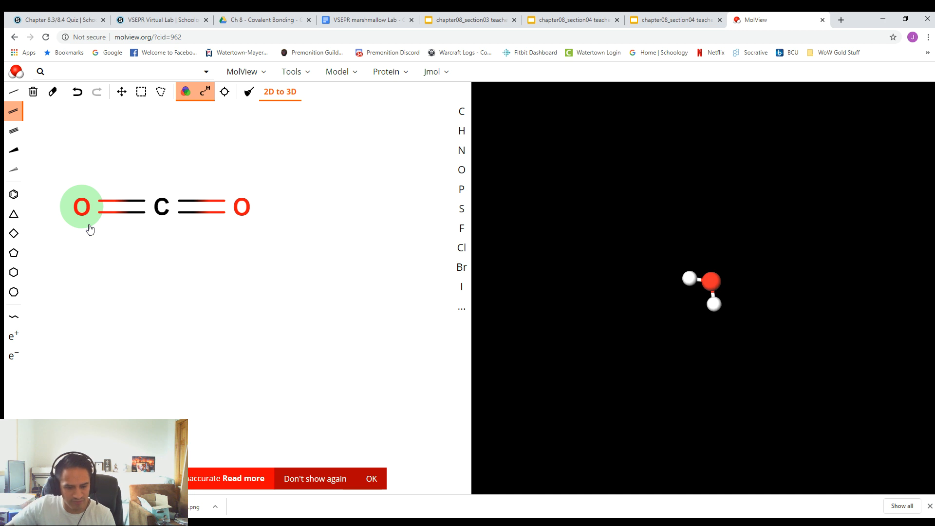
key("alt+Tab")
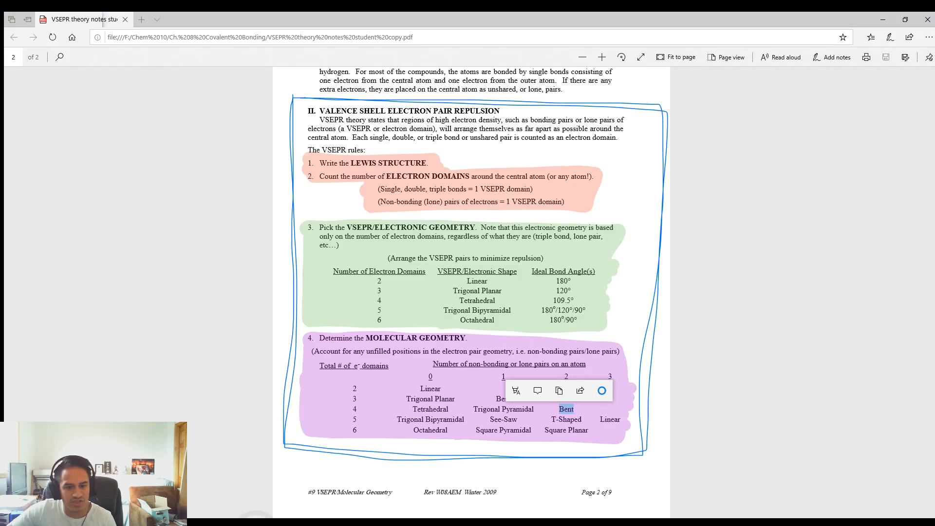
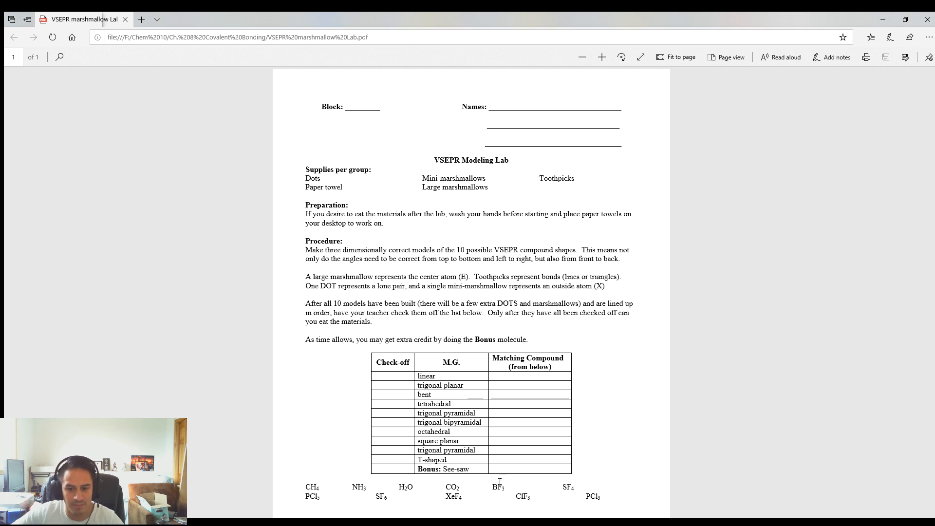
Step: Switch to MolView, clear the CO2 drawing and place a boron atom from the periodic table in the 2D sketch
key("alt+Tab")
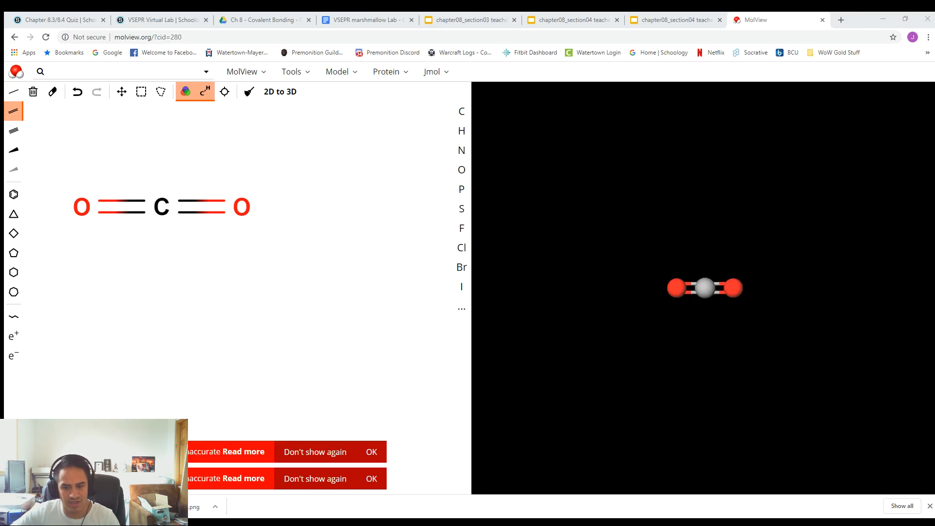
left_click(535, 491)
left_click(30, 97)
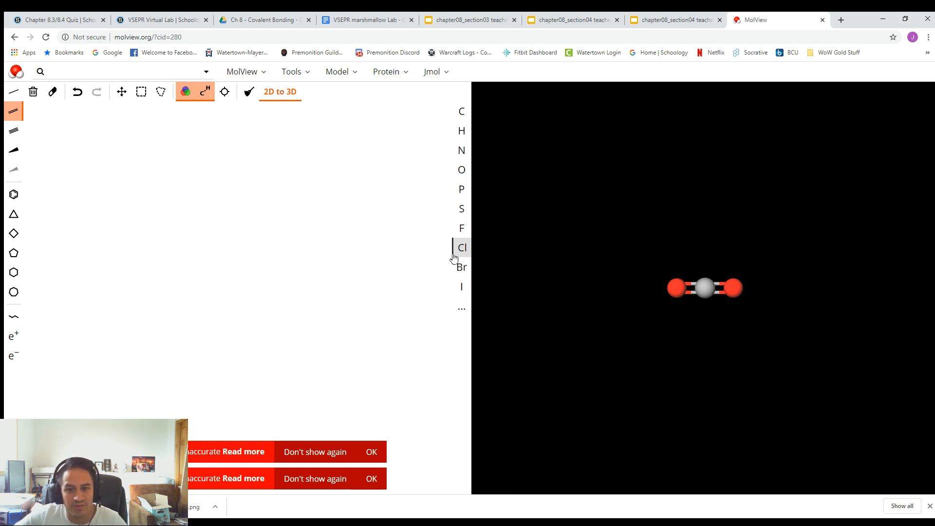
left_click(461, 311)
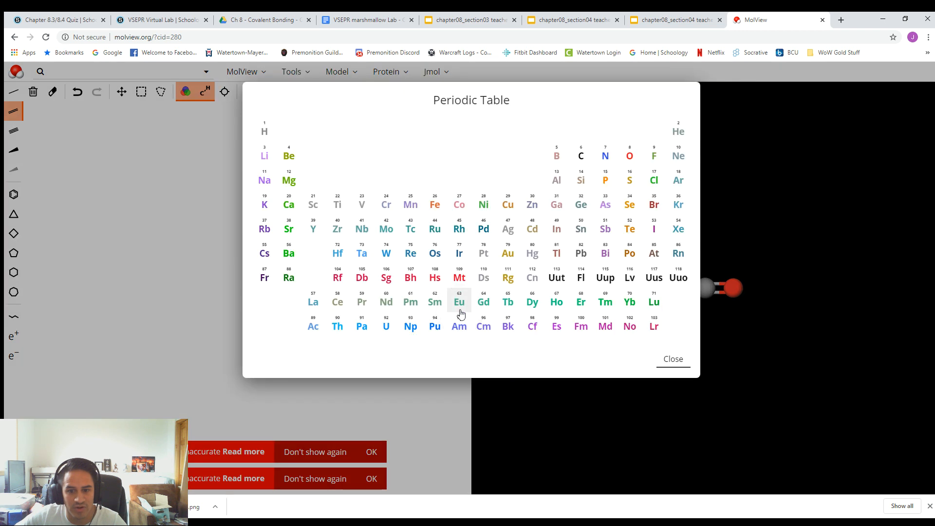
left_click(557, 156)
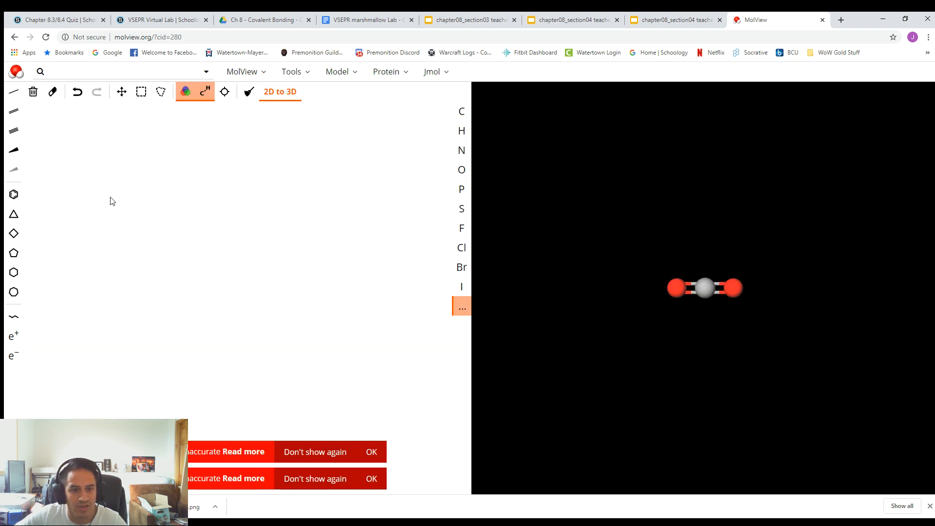
left_click(121, 195)
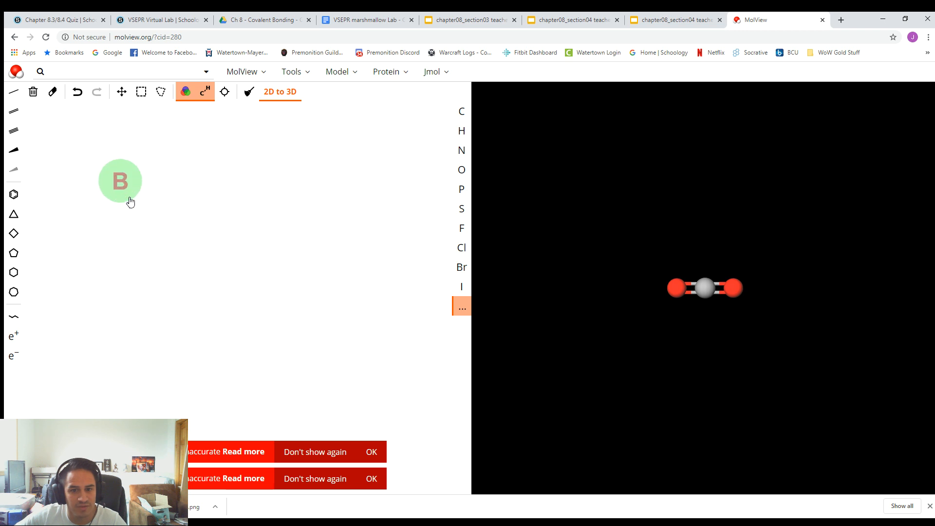
Step: Bond three fluorine atoms to the boron to draw BF3, and dismiss the two accuracy warnings
left_click(461, 227)
left_click_drag(131, 182, 170, 195)
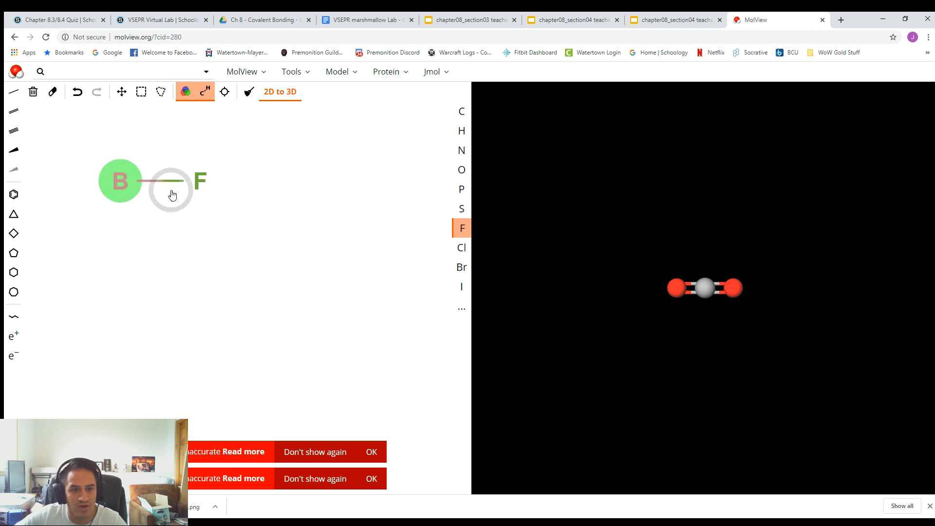
left_click_drag(115, 197, 122, 247)
left_click_drag(119, 184, 69, 188)
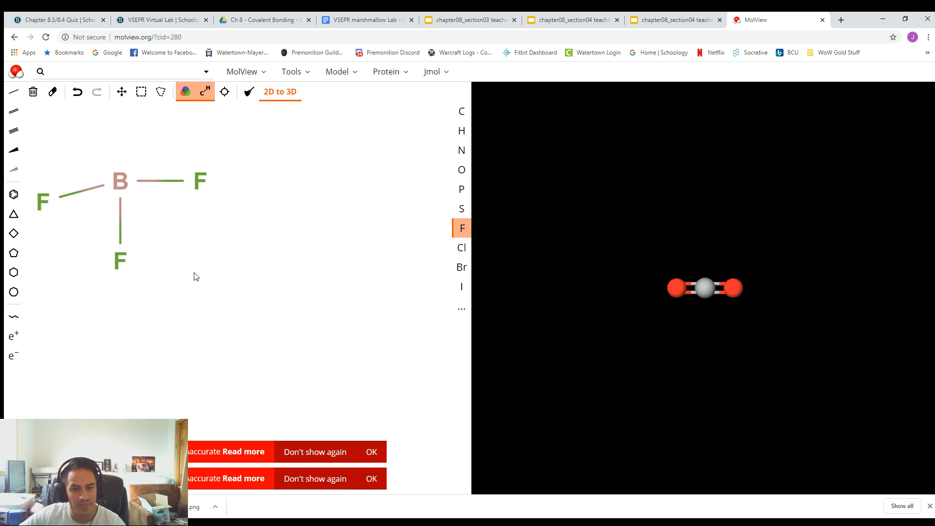
left_click(371, 453)
left_click(371, 479)
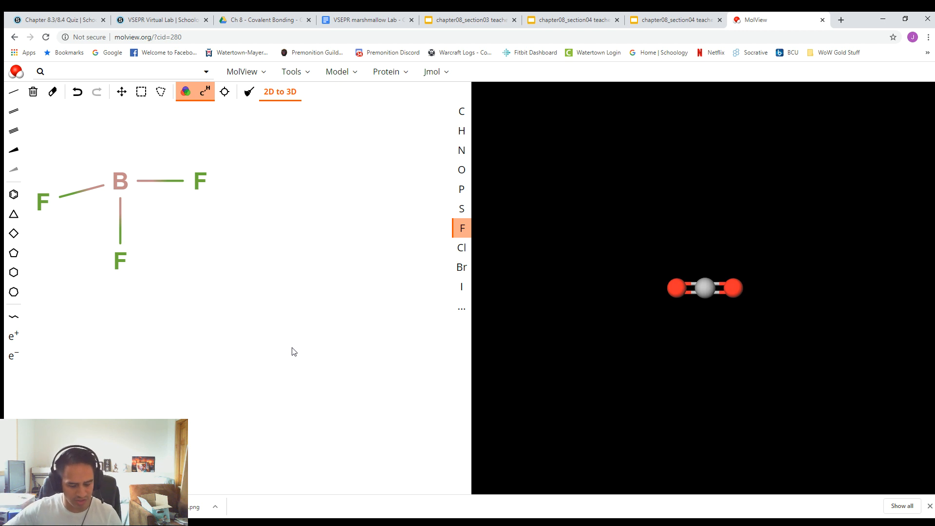
Step: Examine the VSEPR theory notes for the electronic geometry and ideal bond angle that match the BF3 drawing
key("alt+Tab")
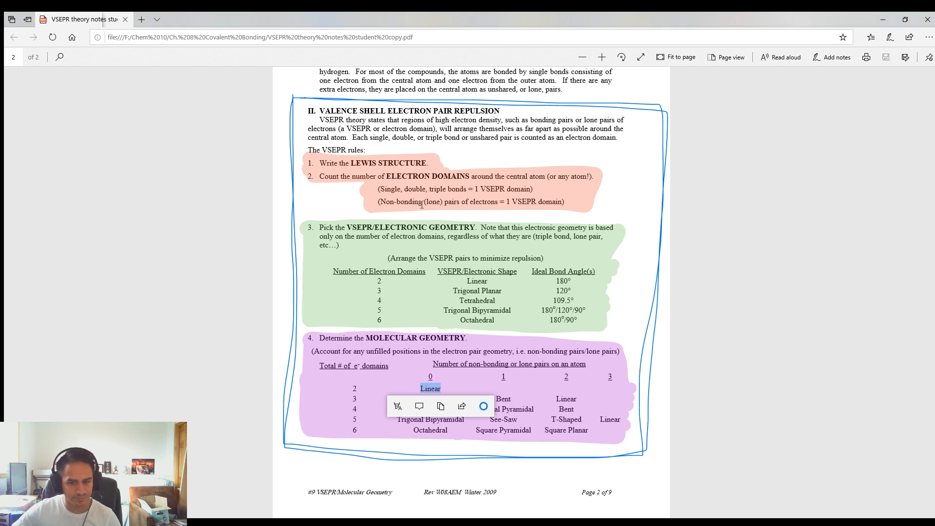
key("alt+Tab")
left_click(505, 442)
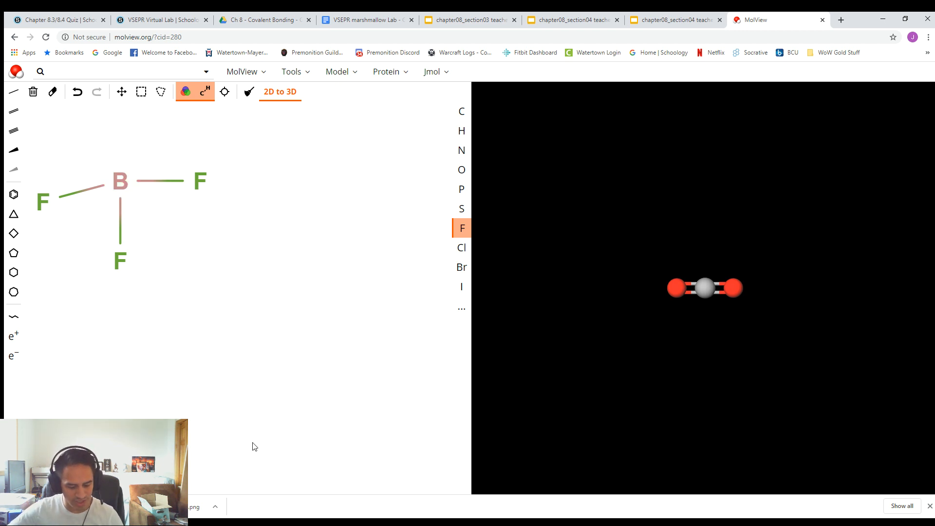
key("alt+Tab")
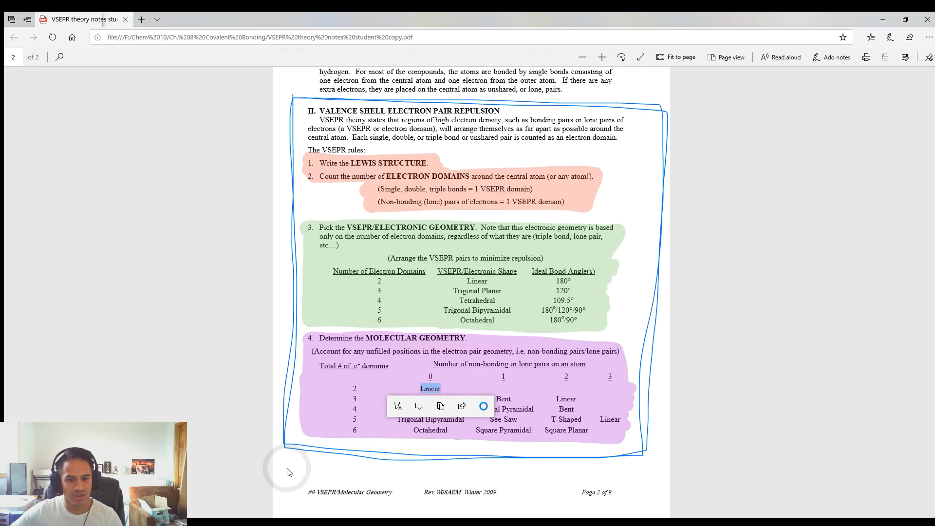
left_click_drag(373, 291, 573, 291)
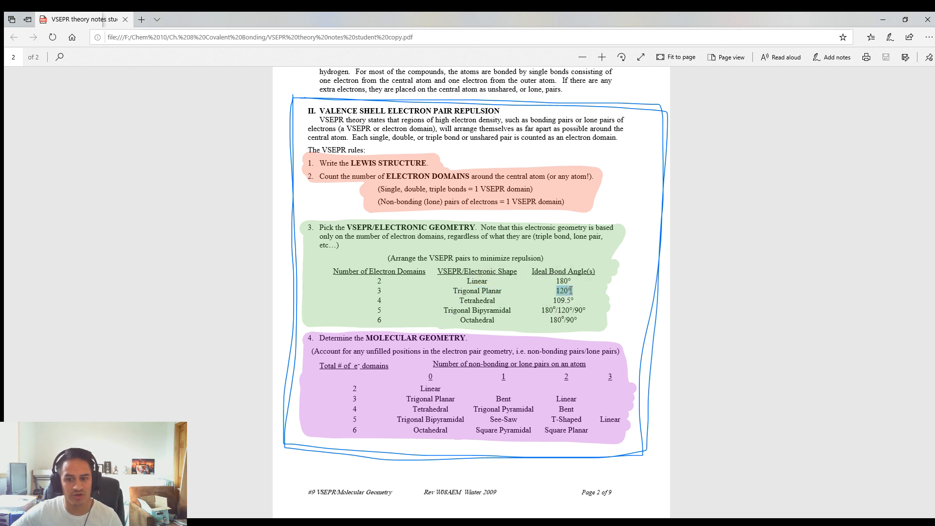
Step: Look up the BF3 molecular geometry in the notes for 3 electron domains and 0 lone pairs, and compare it with the geometric shapes sheet
left_click(372, 393)
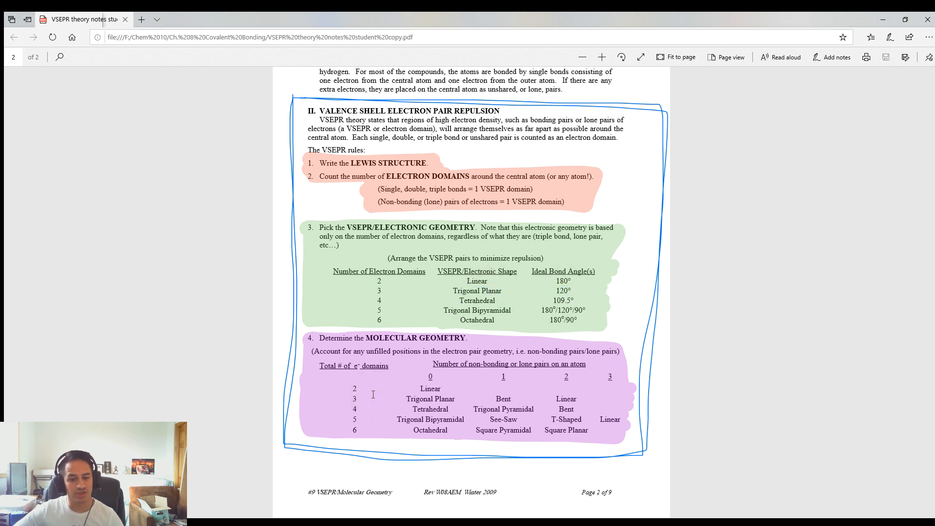
left_click_drag(352, 397, 359, 398)
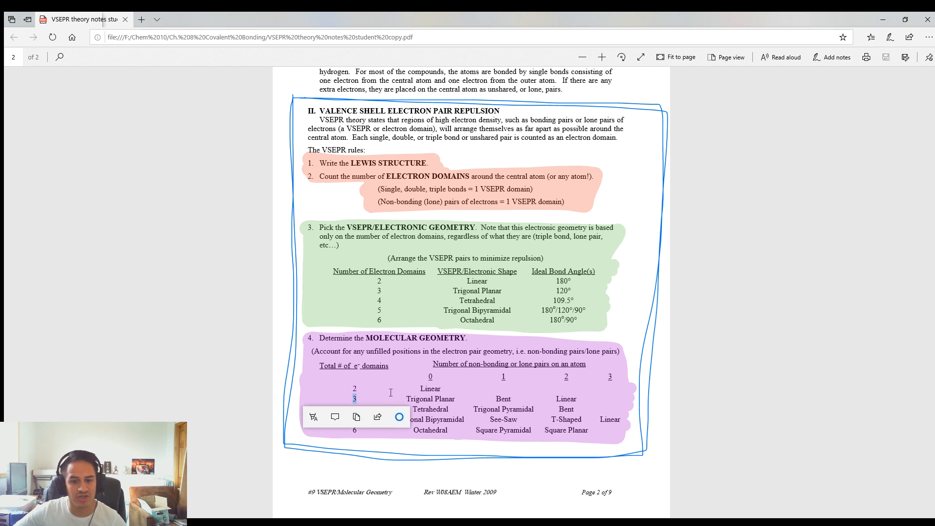
left_click_drag(406, 400, 446, 404)
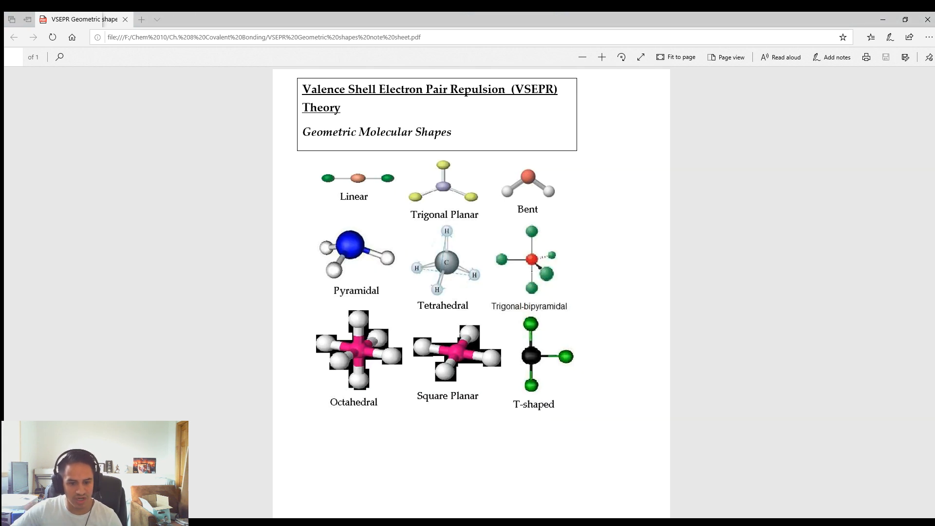
left_click(354, 480)
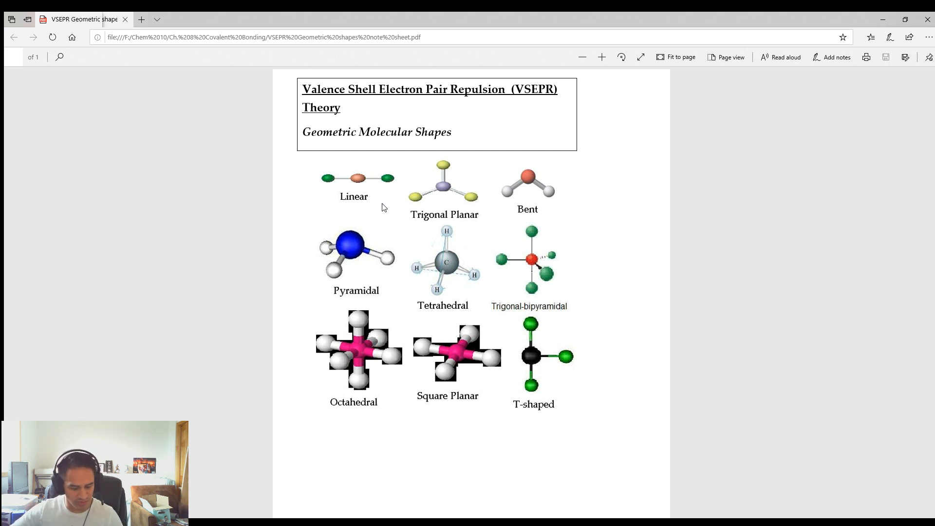
Step: Switch to MolView, convert the BF3 drawing to a 3D model and rotate it to inspect the molecule edge-on and face-on
key("alt+Tab")
left_click(546, 484)
left_click(288, 96)
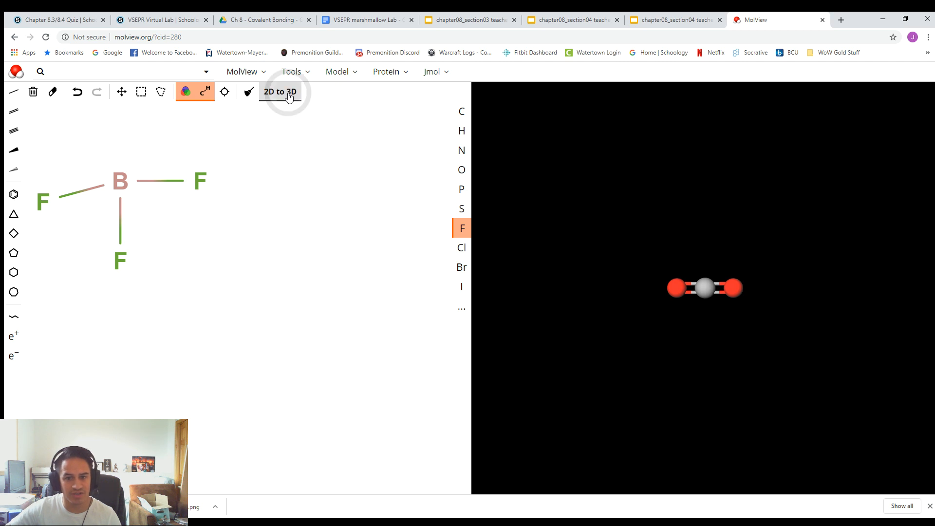
left_click_drag(588, 308, 677, 203)
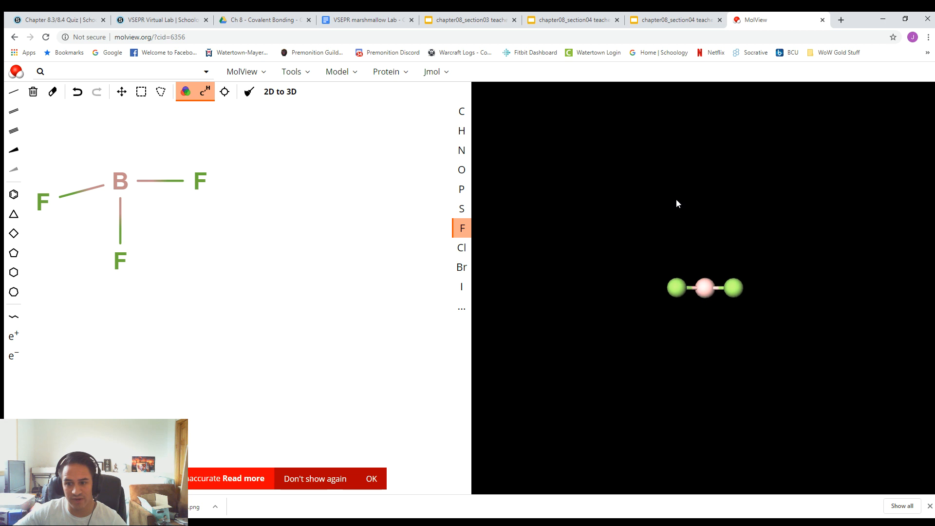
left_click_drag(686, 285, 775, 281)
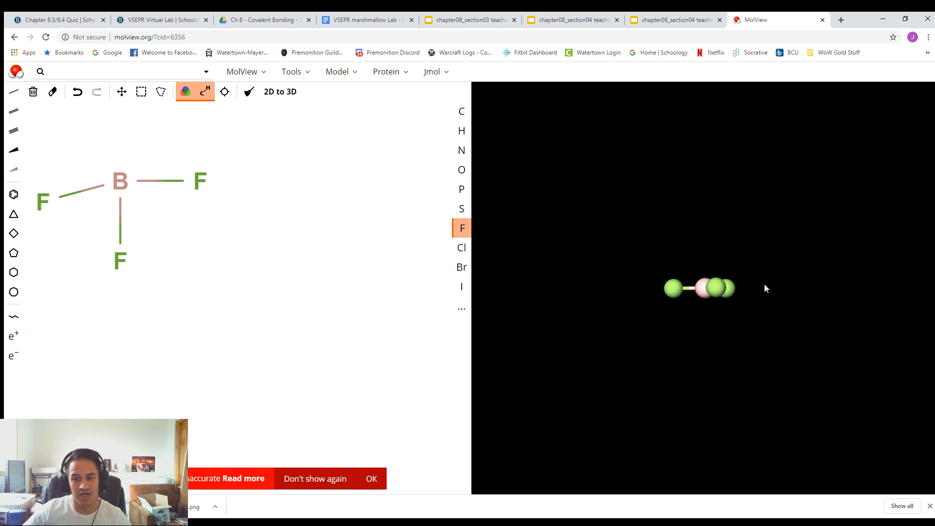
left_click_drag(713, 287, 777, 291)
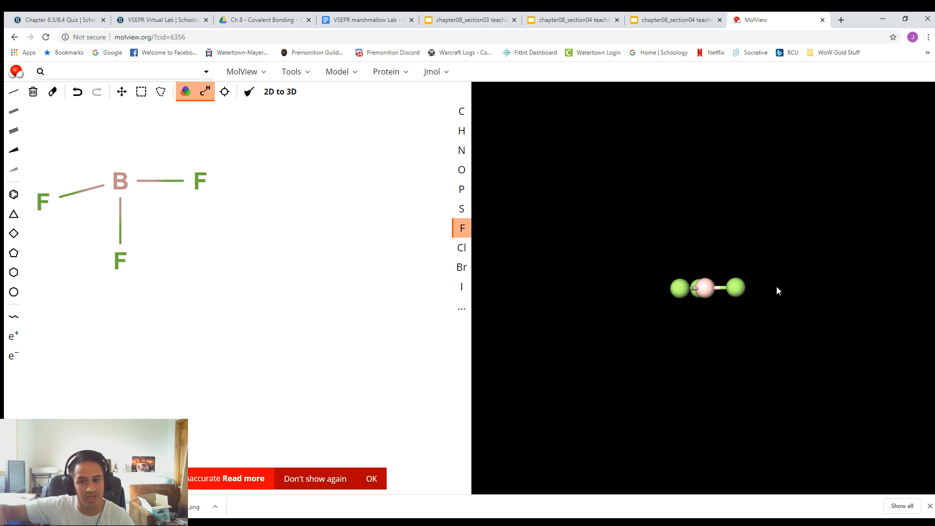
left_click_drag(743, 281, 667, 384)
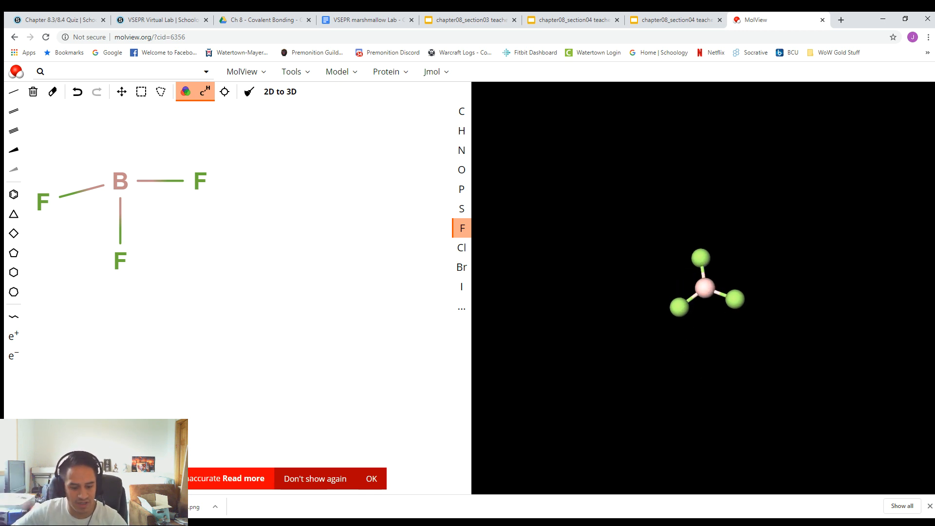
Step: Check the lab sheet for the next compound, return to MolView, clear the BF3 drawing and place a sulfur atom in the sketch
key("alt+Tab")
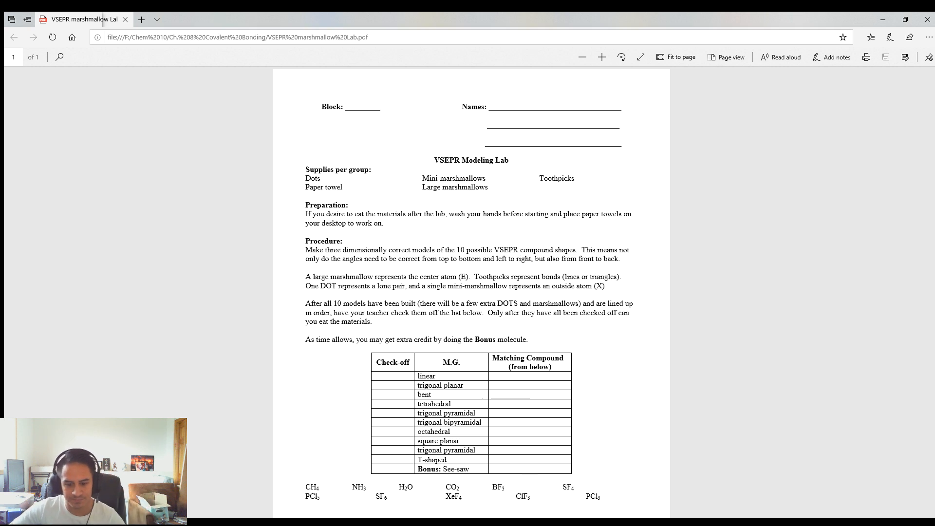
left_click(508, 521)
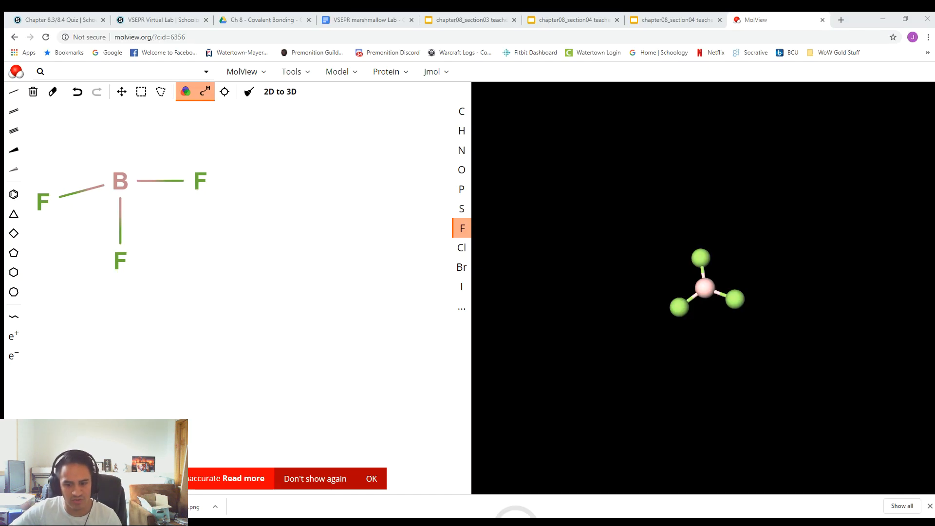
left_click(34, 95)
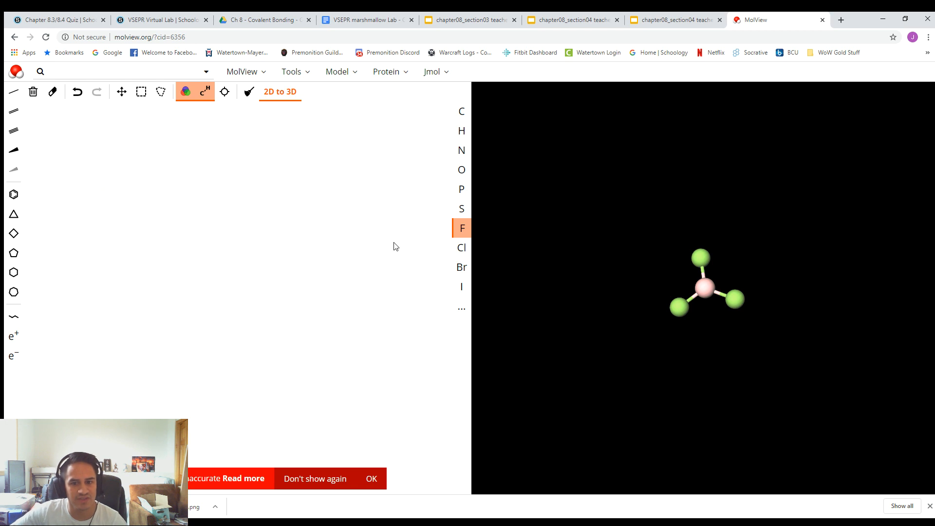
left_click(461, 208)
left_click(146, 203)
Step: Bond four fluorine atoms to the sulfur to draw SF4, and dismiss the accuracy warning
left_click(461, 228)
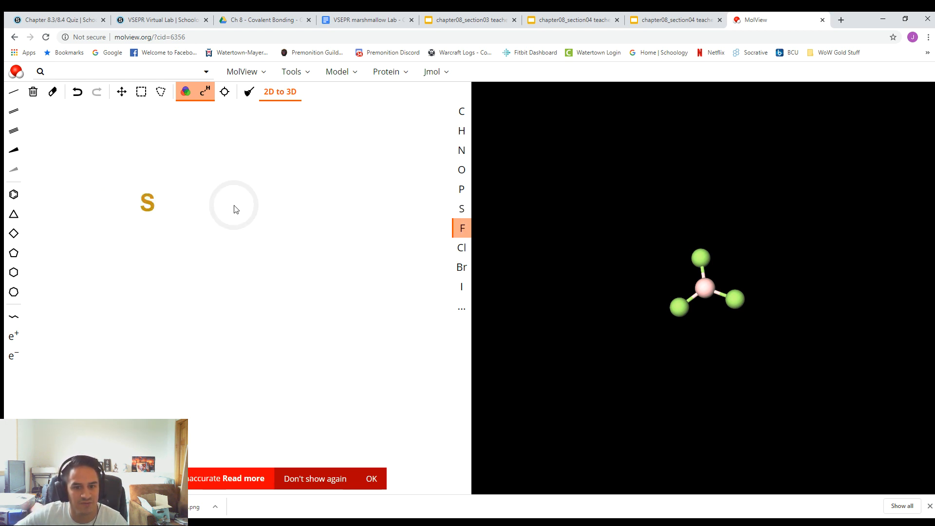
left_click(146, 205)
left_click(146, 204)
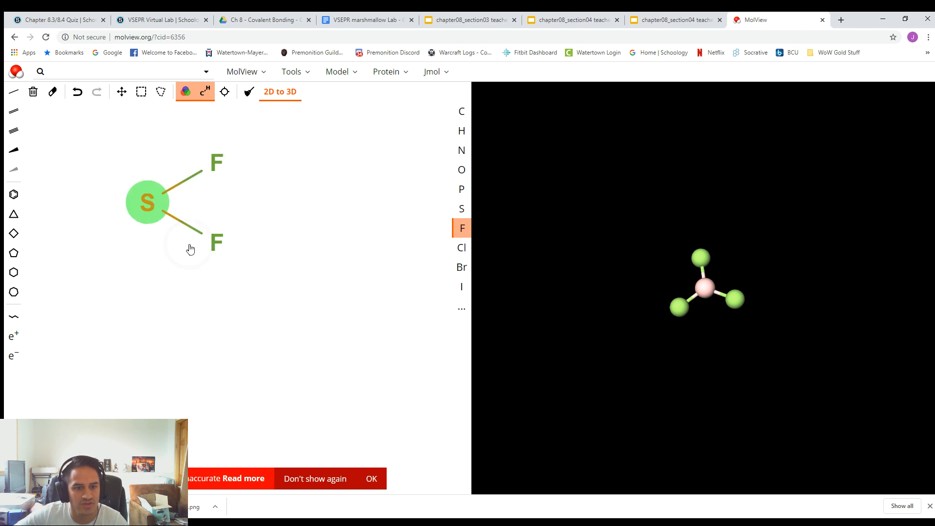
left_click(146, 202)
left_click(138, 200)
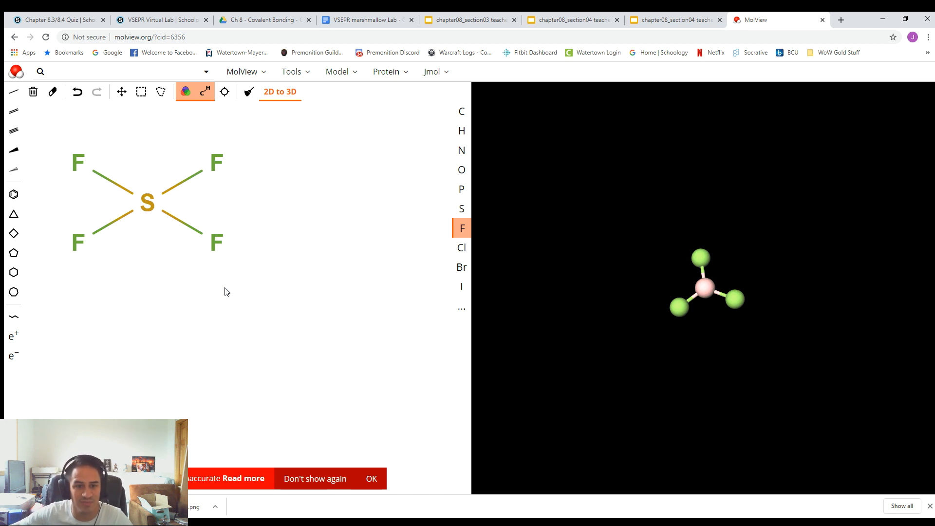
left_click(371, 478)
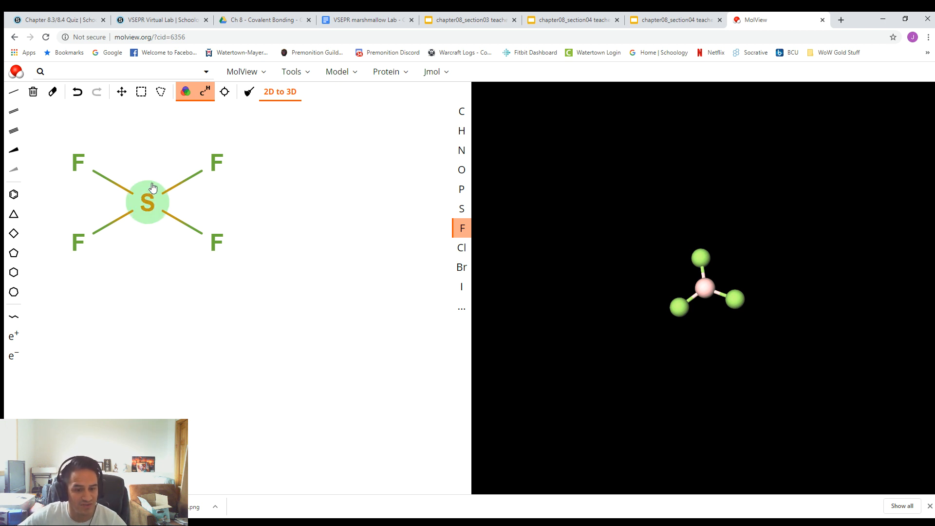
Step: Switch to the VSEPR notes and look up the electronic geometry, ideal bond angles and molecular geometry of SF4 for 5 domains and 1 lone pair
key("alt+Tab")
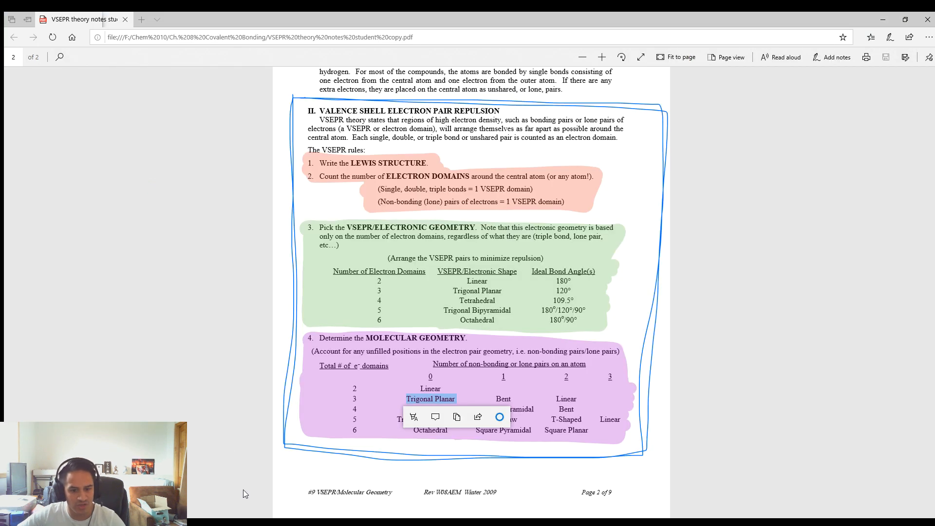
left_click_drag(375, 310, 508, 312)
left_click(559, 312)
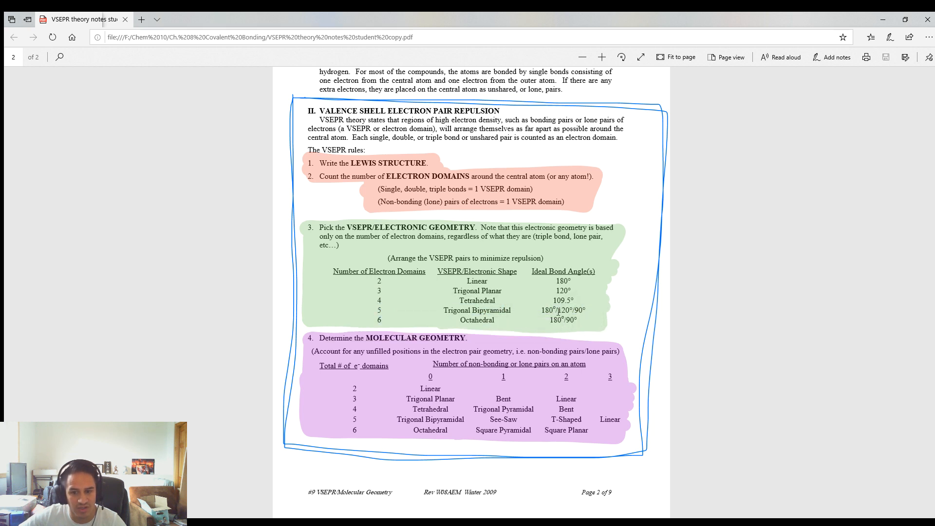
left_click_drag(537, 309, 585, 317)
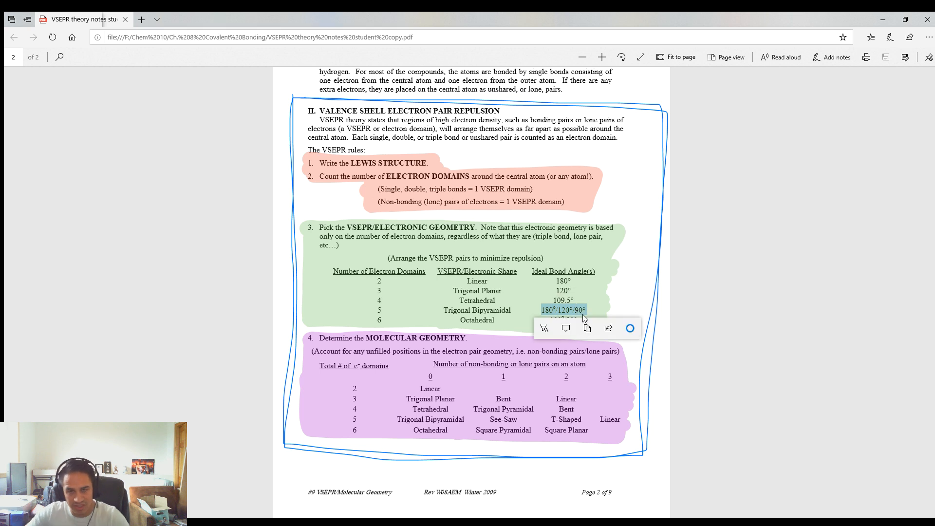
left_click(596, 303)
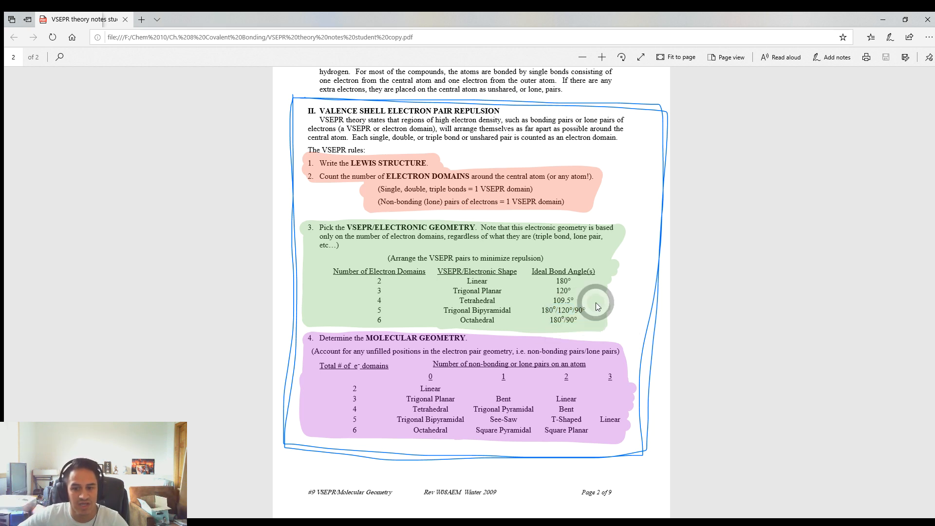
double_click(354, 419)
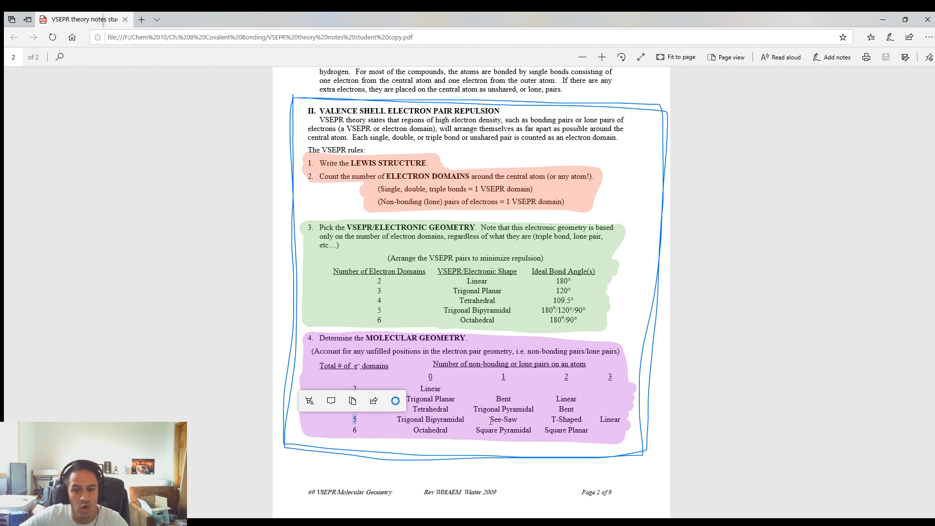
left_click_drag(489, 419, 515, 421)
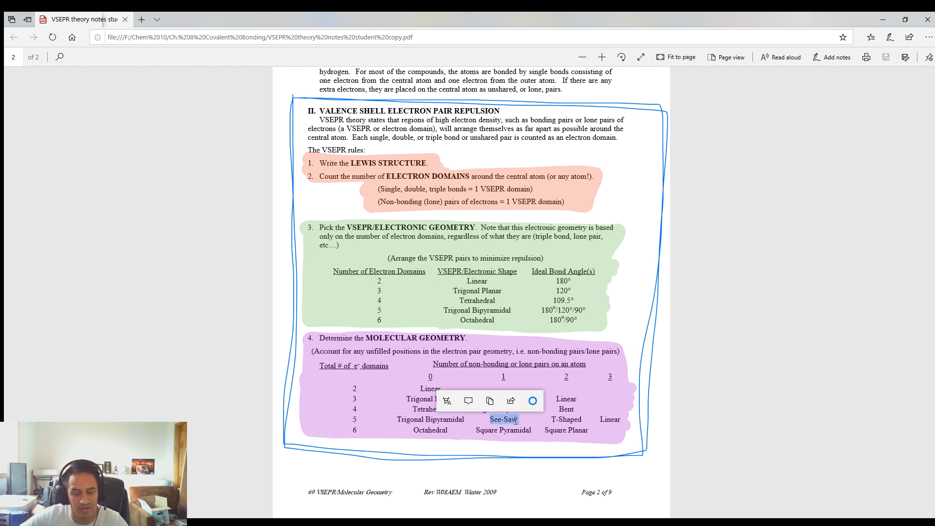
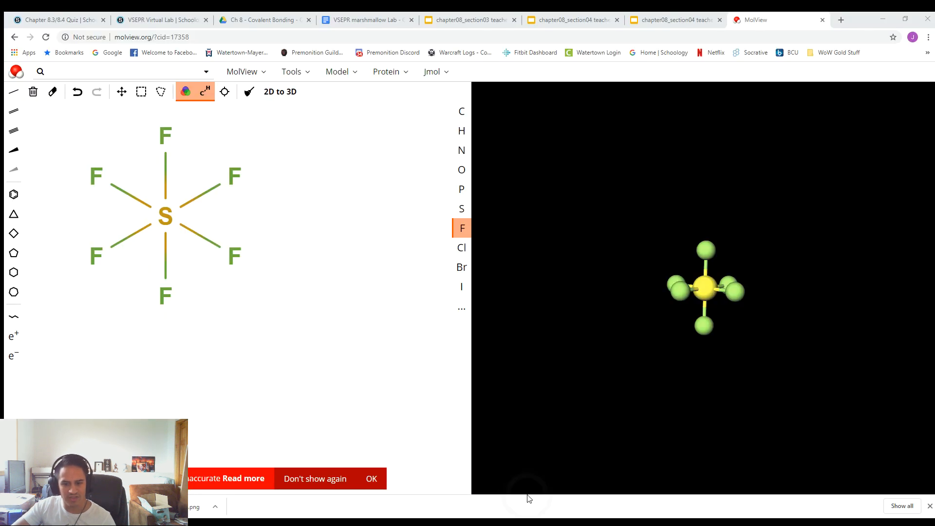
Step: Clear the SF6 drawing in MolView, dismiss the accuracy warning and place a xenon atom from the periodic table in the sketch
left_click(394, 292)
left_click(33, 92)
left_click(73, 152)
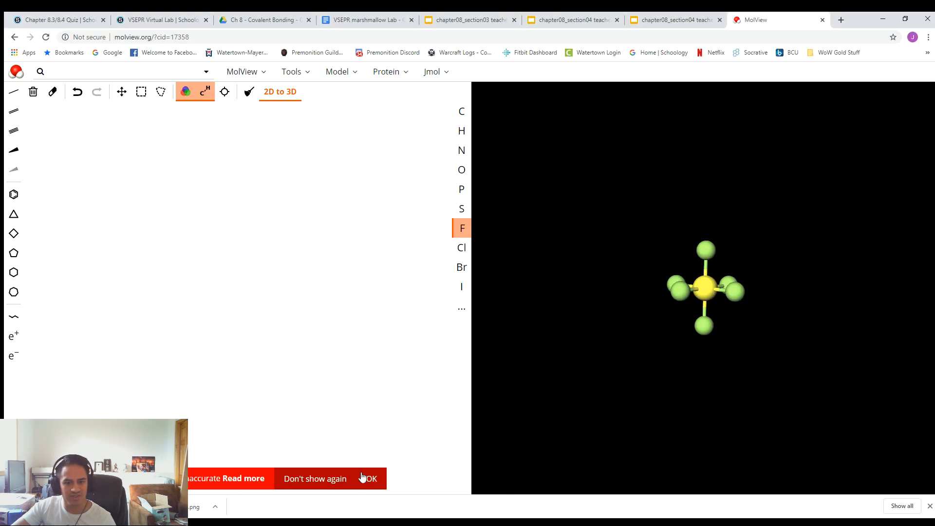
left_click(395, 417)
left_click(461, 308)
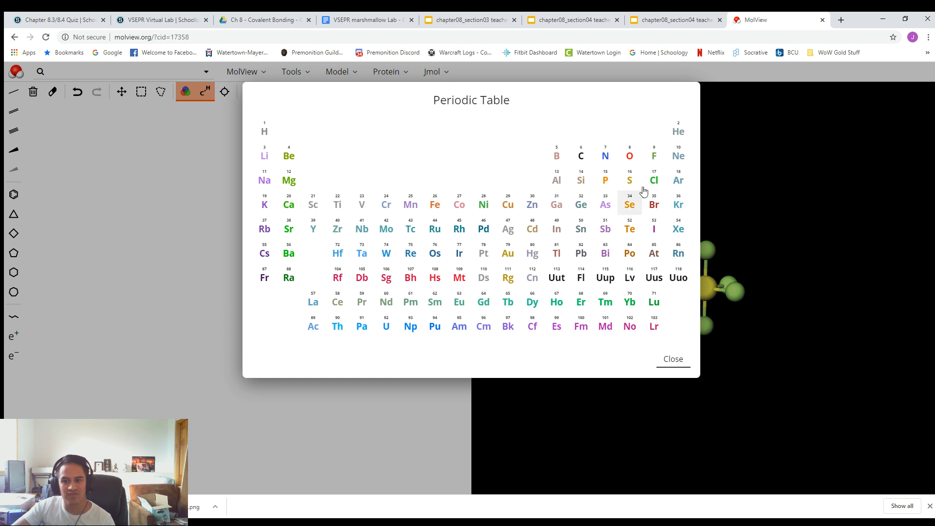
left_click(676, 233)
left_click(137, 209)
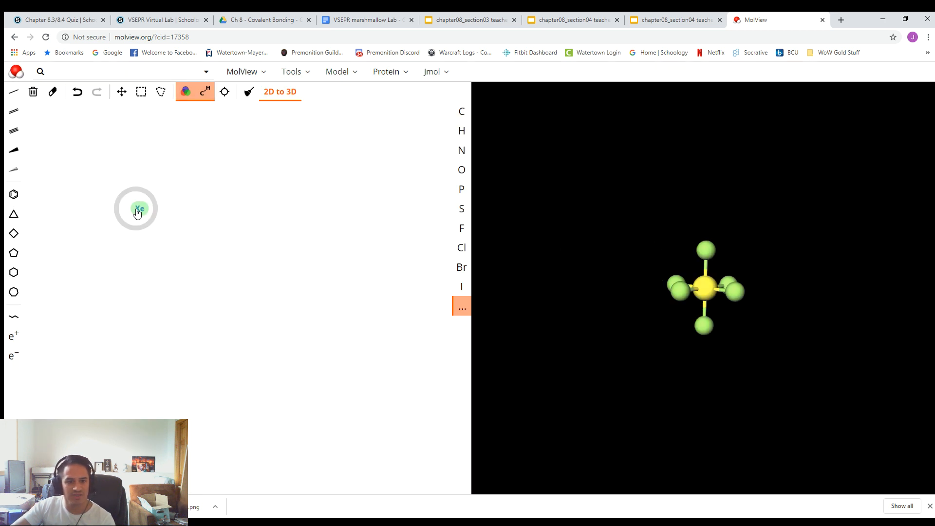
Step: Bond four fluorine atoms diagonally around the xenon to draw XeF4
left_click(461, 228)
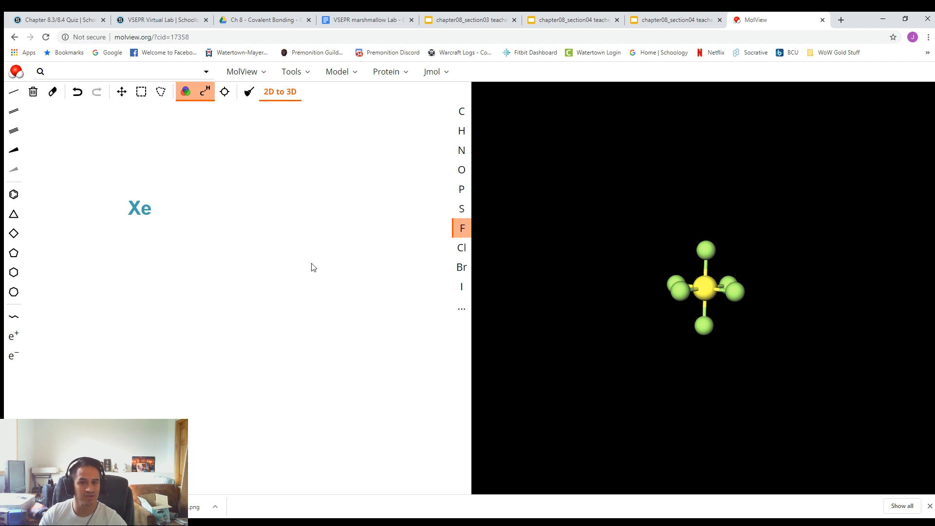
mouse_move(138, 207)
left_mouse_down()
mouse_move(180, 177)
mouse_move(91, 175)
left_mouse_up()
left_click_drag(137, 206, 104, 247)
left_click_drag(145, 211, 192, 256)
Step: Reposition the lower-left and both upper fluorine atoms closer to the xenon to even out the XeF4 drawing
left_click(121, 91)
left_click_drag(105, 265, 94, 251)
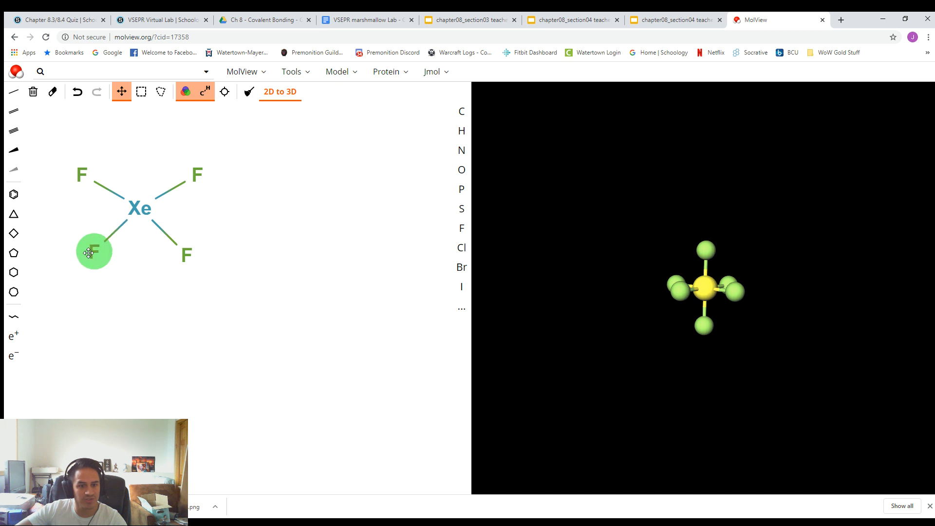
left_click_drag(83, 173, 94, 175)
left_click_drag(193, 179, 181, 180)
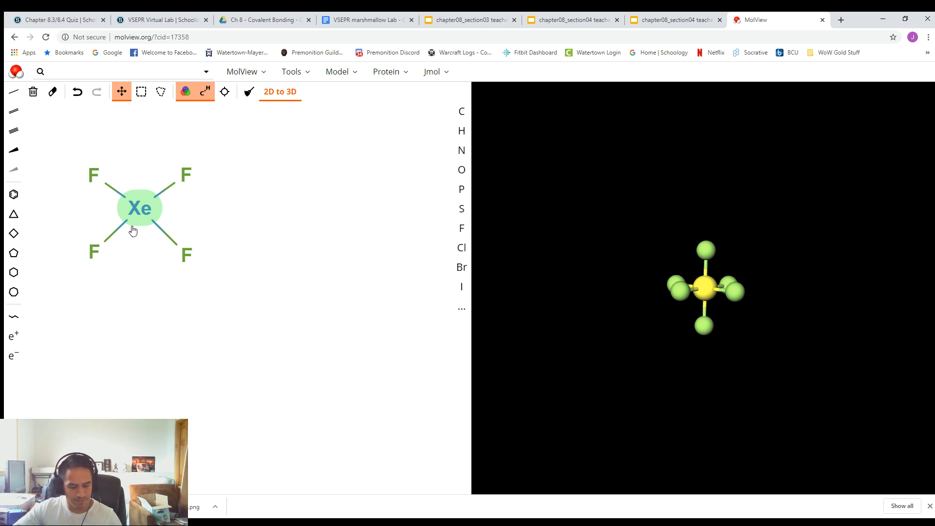
Step: Look up the XeF4 molecular geometry in the notes for 6 domains and 2 lone pairs, compare it with the shapes sheet, and return to MolView
key("alt+Tab")
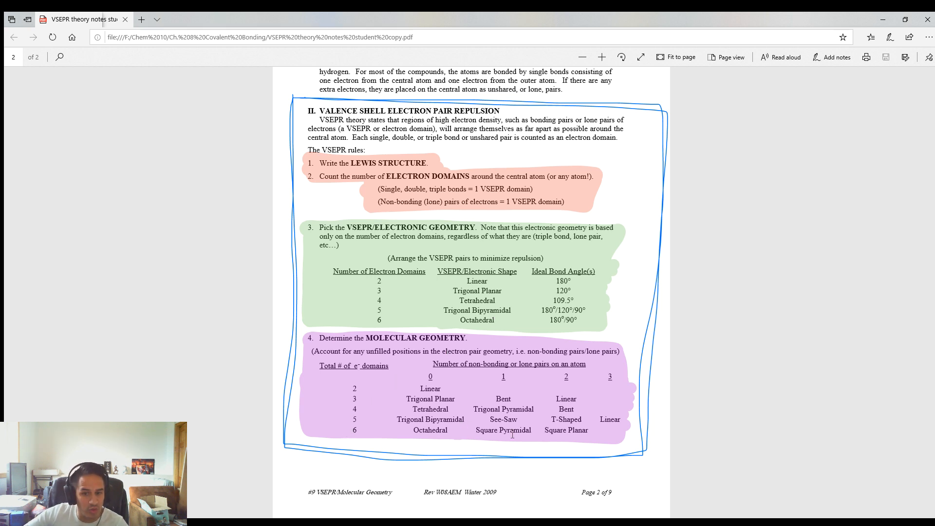
left_click_drag(541, 430, 590, 431)
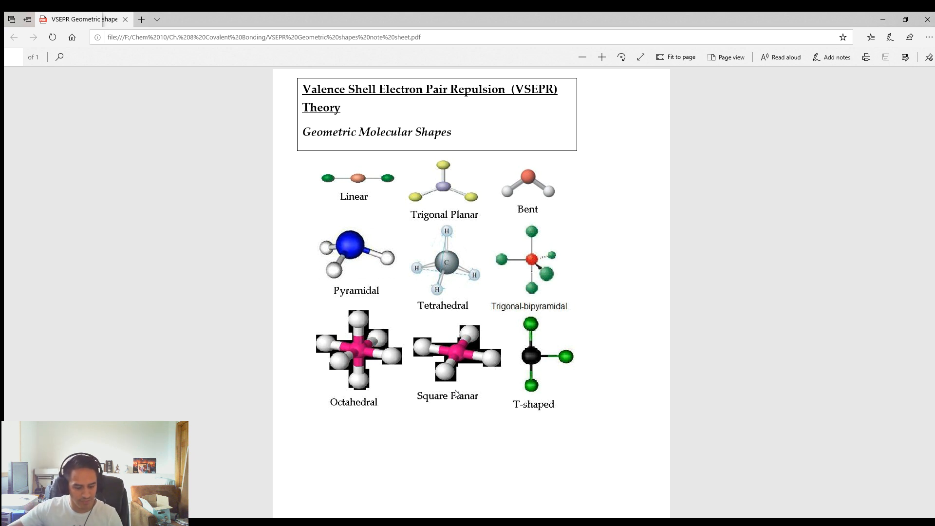
key("alt+Tab")
left_click(523, 509)
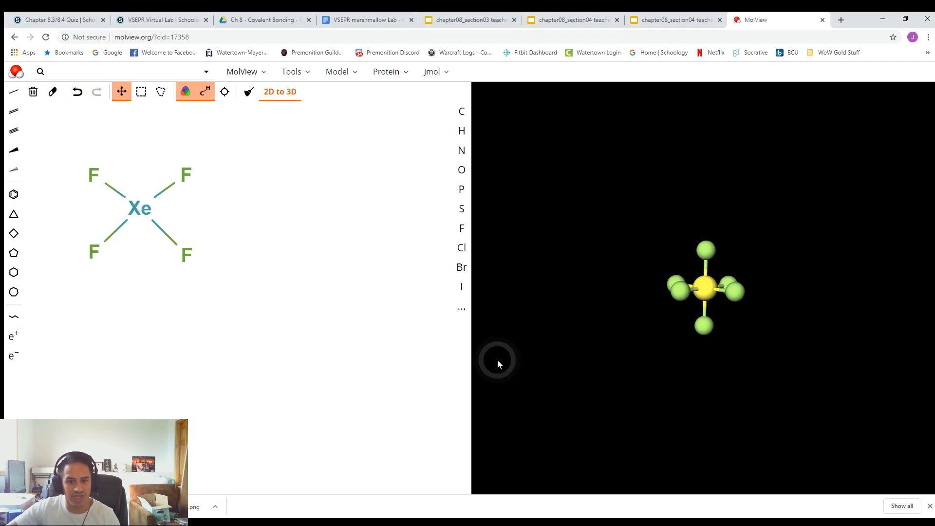
Step: Convert the XeF4 drawing to a 3D model and rotate it to view the molecule edge-on
left_click(318, 230)
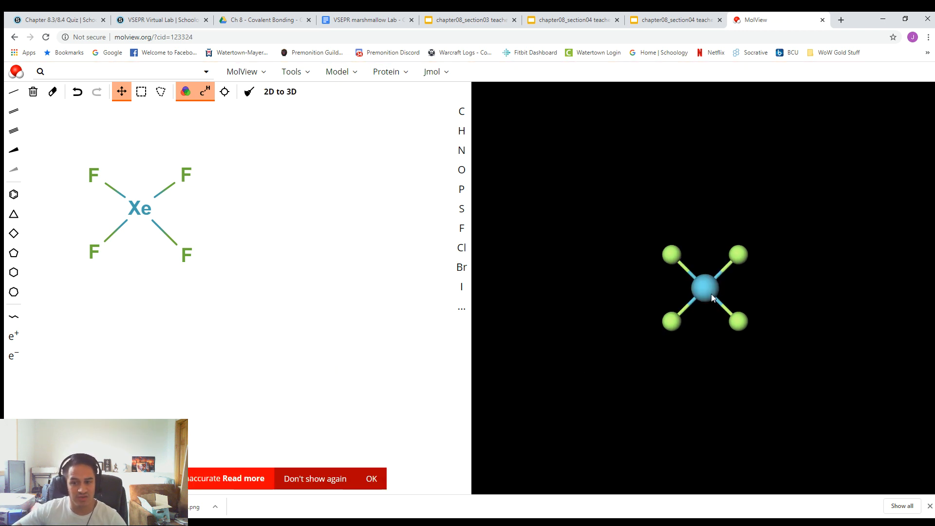
left_click_drag(712, 293, 714, 191)
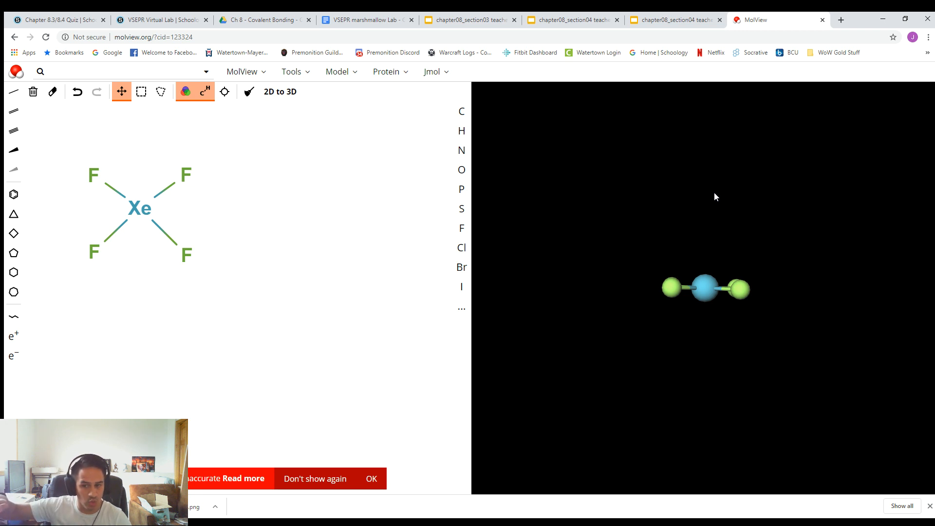
mouse_move(703, 273)
left_mouse_down()
mouse_move(699, 366)
mouse_move(699, 284)
left_mouse_up()
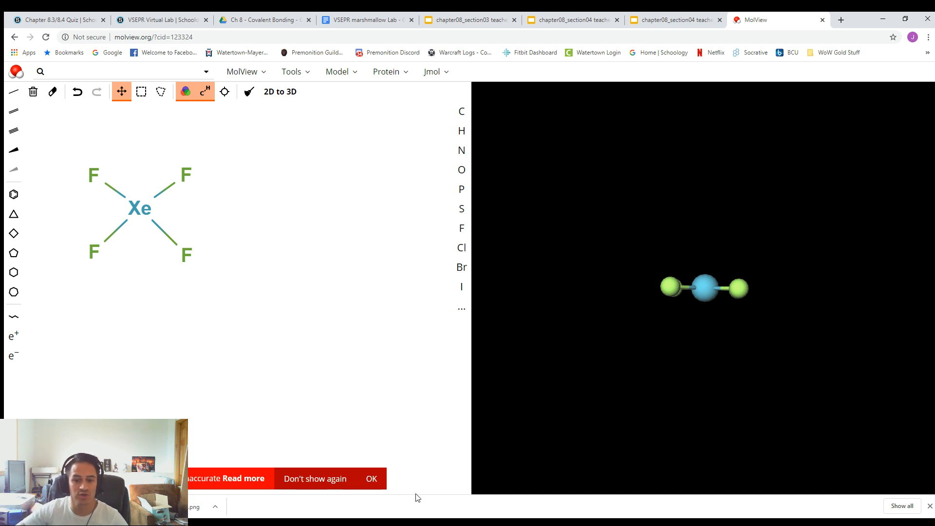
Step: Dismiss the inaccuracy notice, check the compound list on the VSEPR lab sheet for the next molecule, and return to MolView
left_click(369, 480)
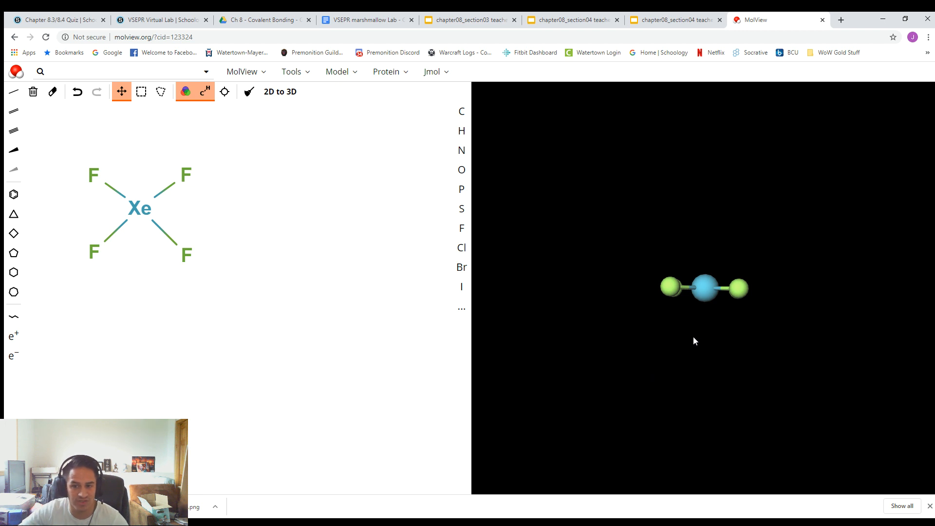
key("alt+Tab")
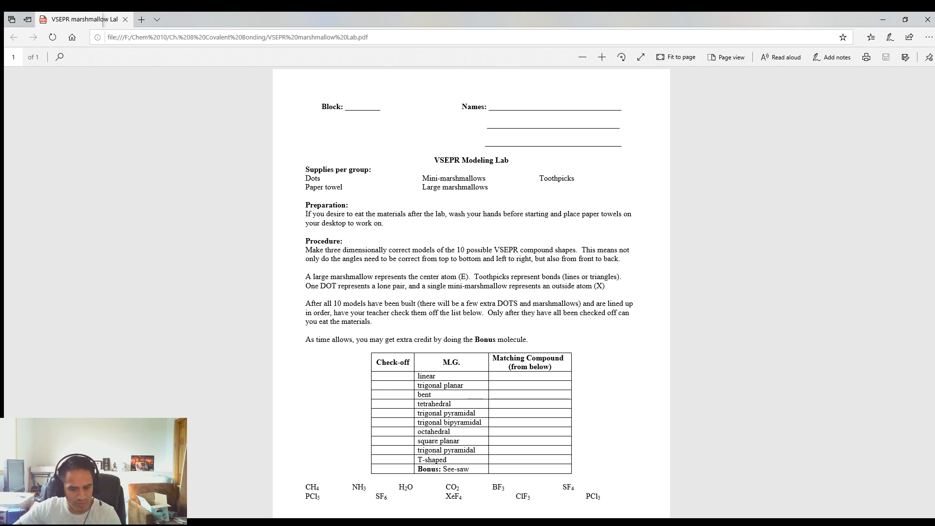
key("alt+Tab")
left_click(309, 273)
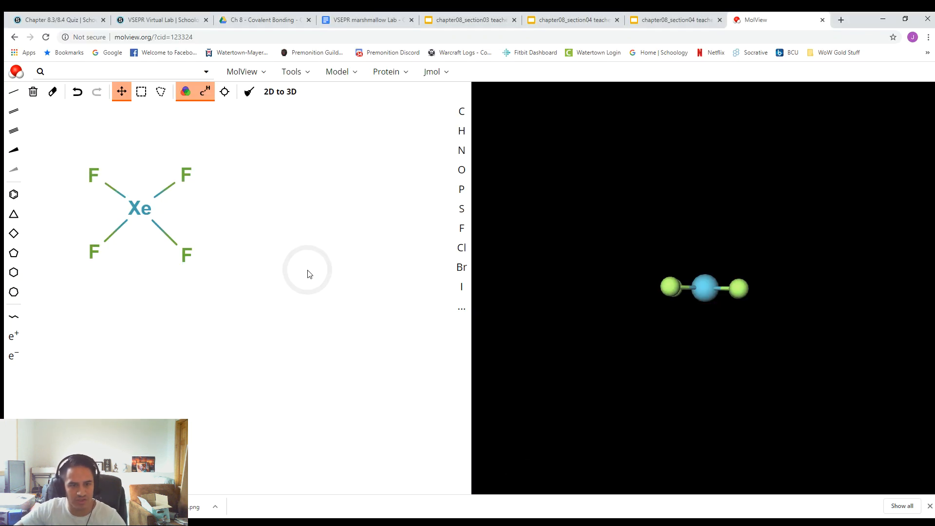
Step: Clear the XeF4 drawing and place a chlorine atom as the central atom of the new molecule
left_click(33, 91)
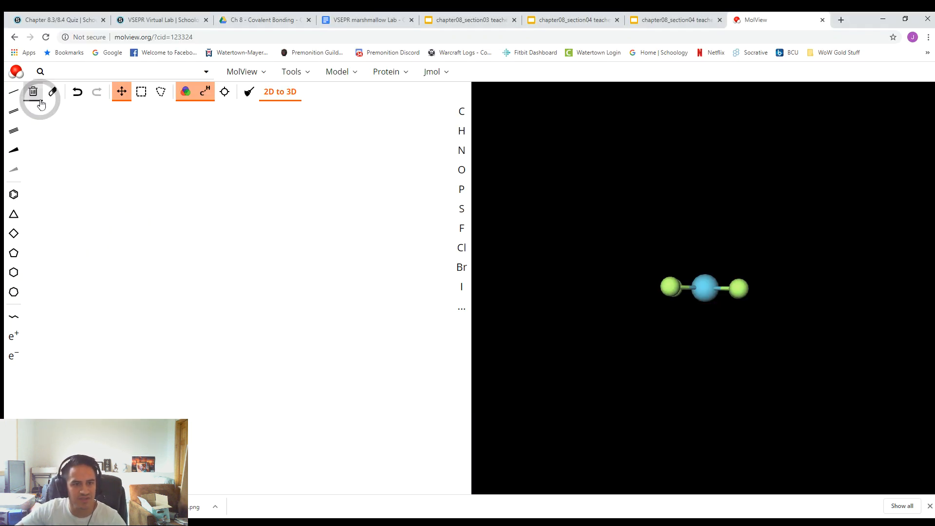
left_click(462, 247)
left_click(128, 215)
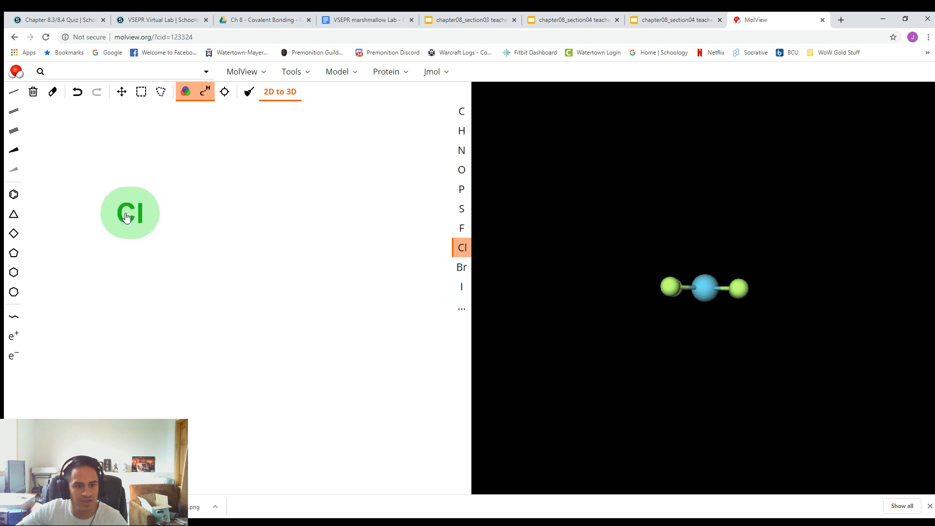
Step: Bond three fluorine atoms around the chlorine to draw ClF3
left_click(458, 231)
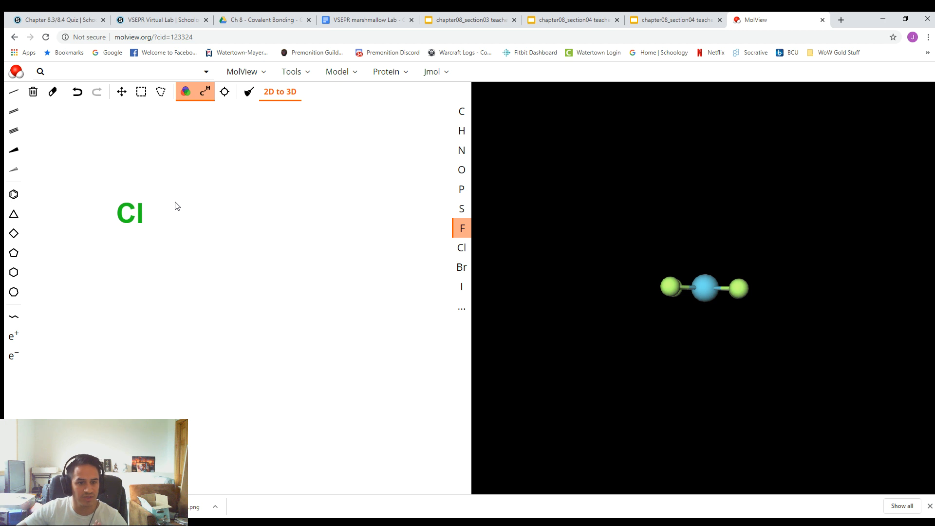
left_click_drag(140, 210, 181, 188)
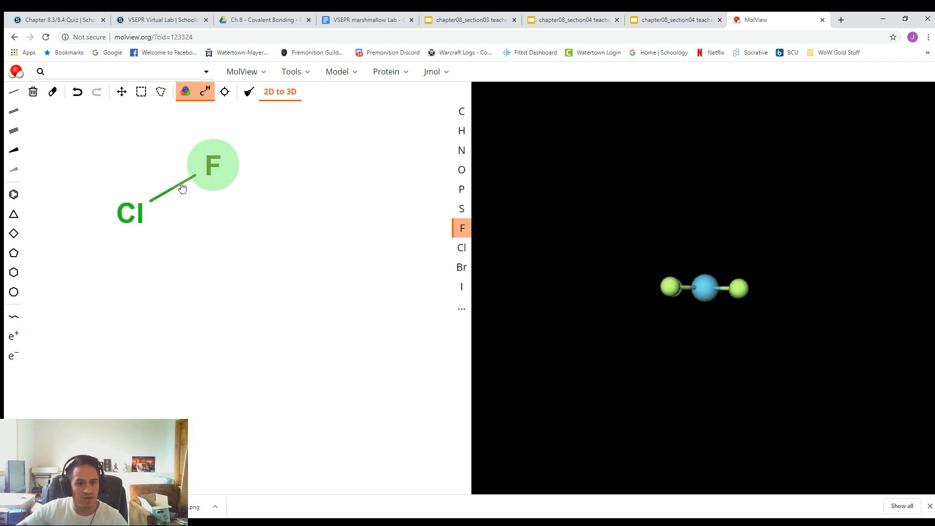
left_click_drag(137, 221, 162, 283)
left_click_drag(129, 214, 67, 208)
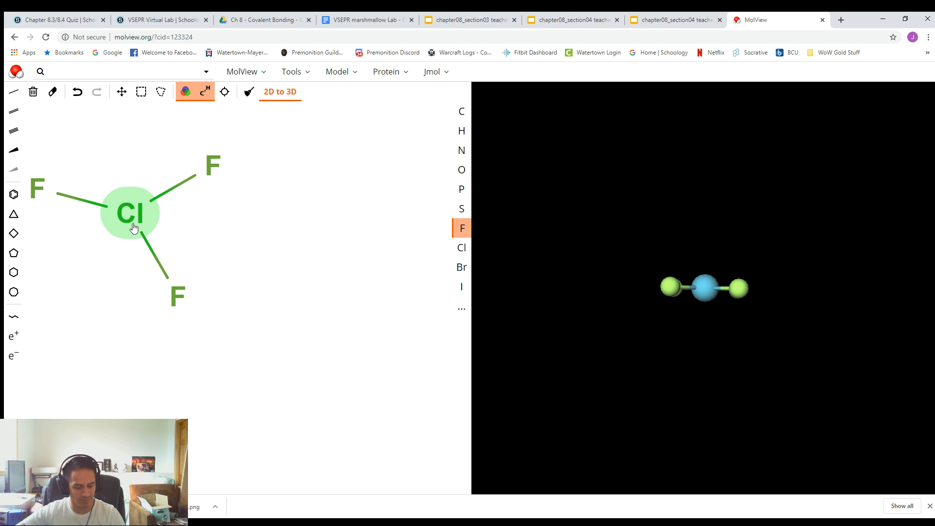
Step: Look up the ClF3 molecular geometry in the VSEPR theory notes for 5 electron domains and 2 lone pairs
key("alt+Tab")
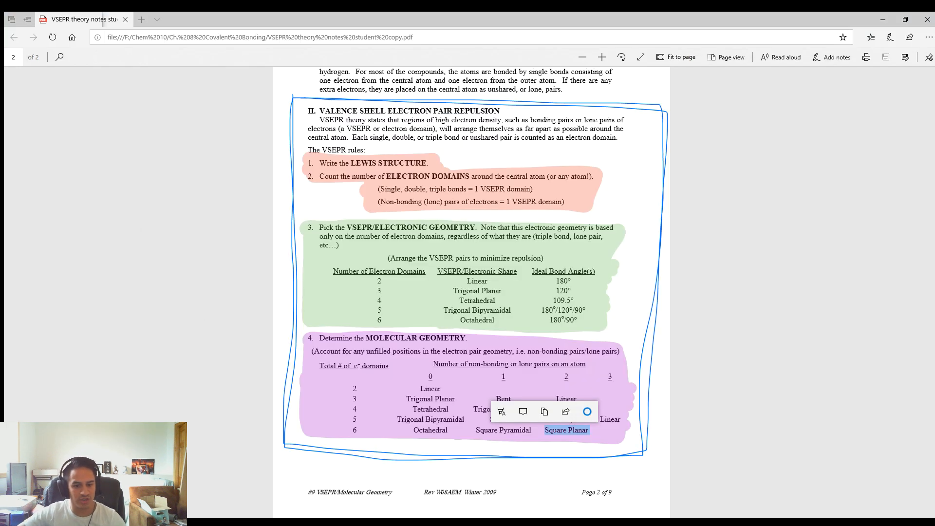
left_click(228, 490)
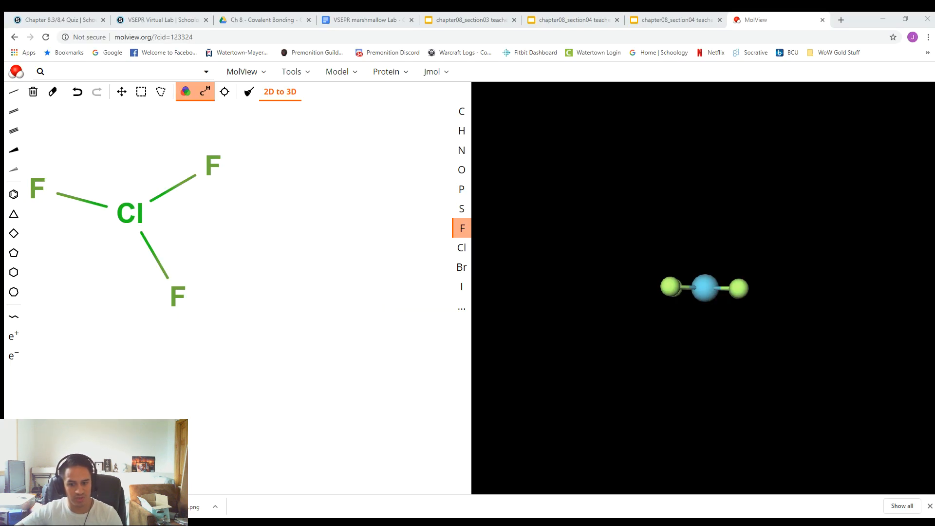
left_click(519, 483)
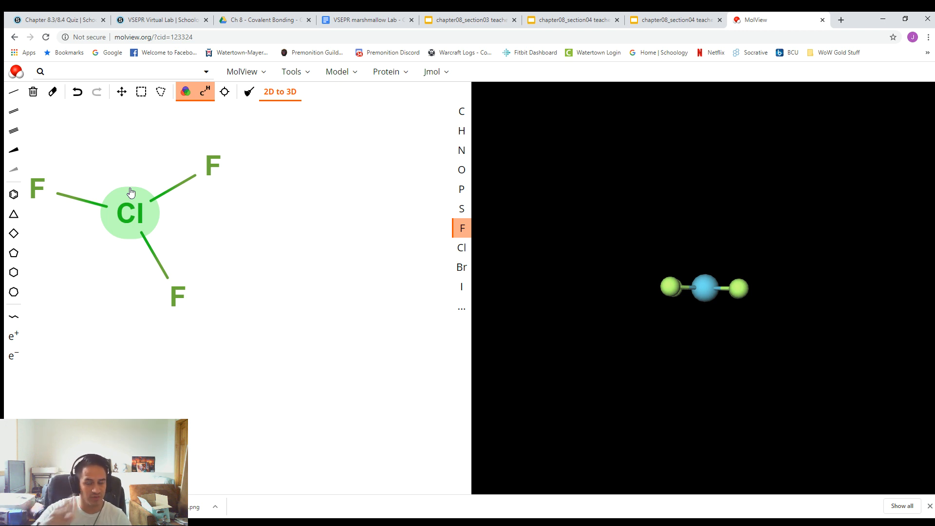
key("alt+Tab")
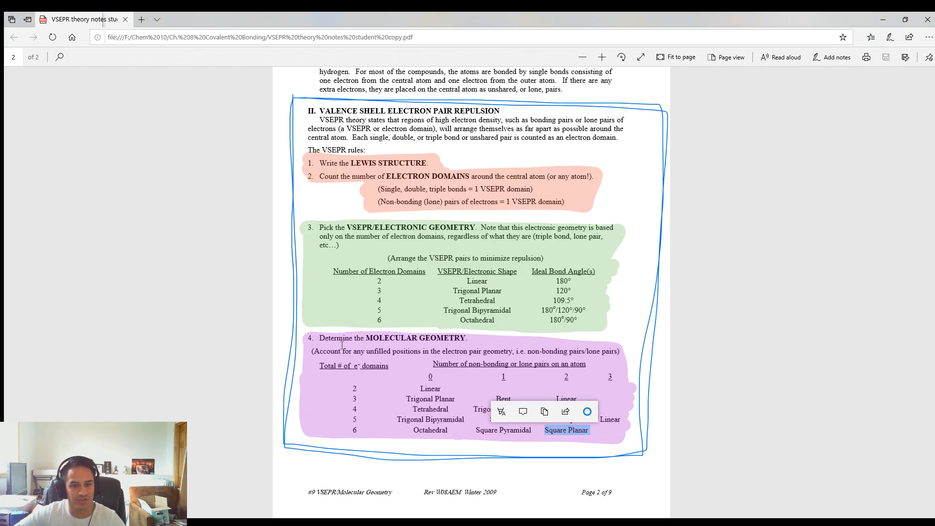
left_click(439, 310)
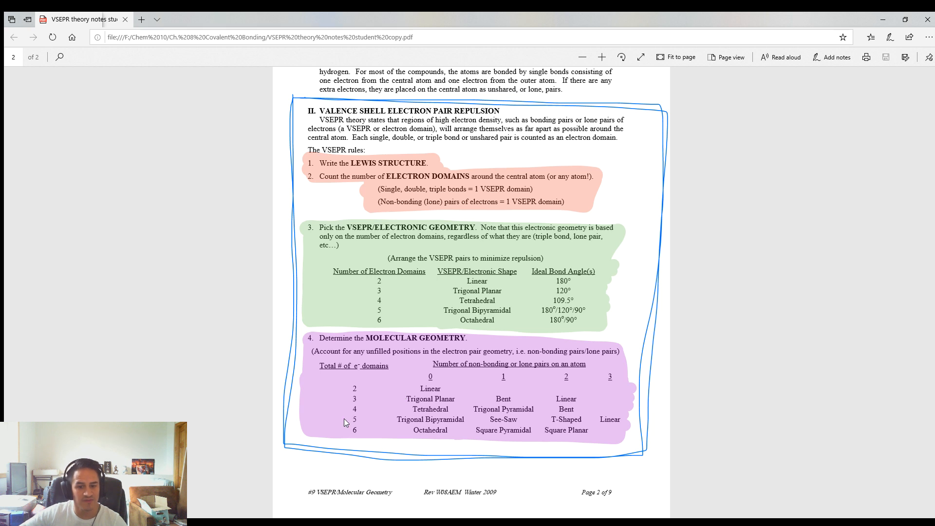
double_click(558, 423)
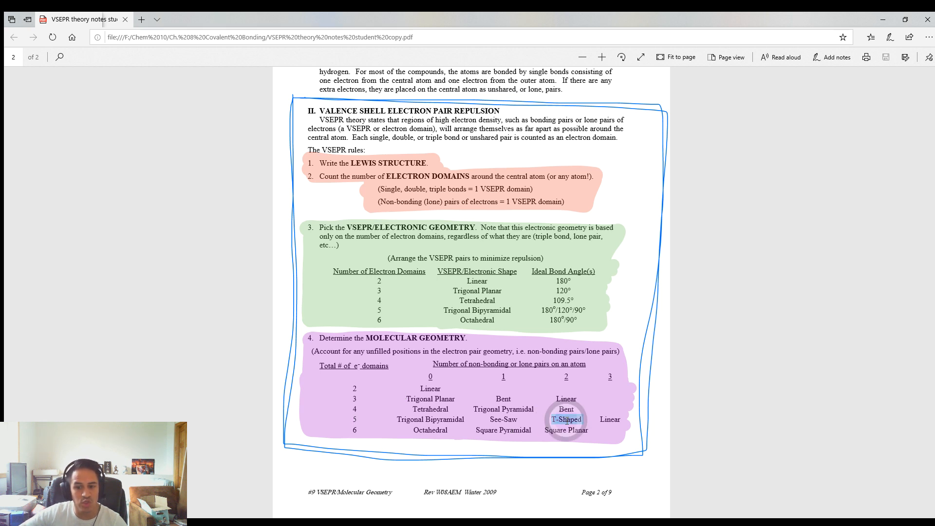
left_click(593, 430)
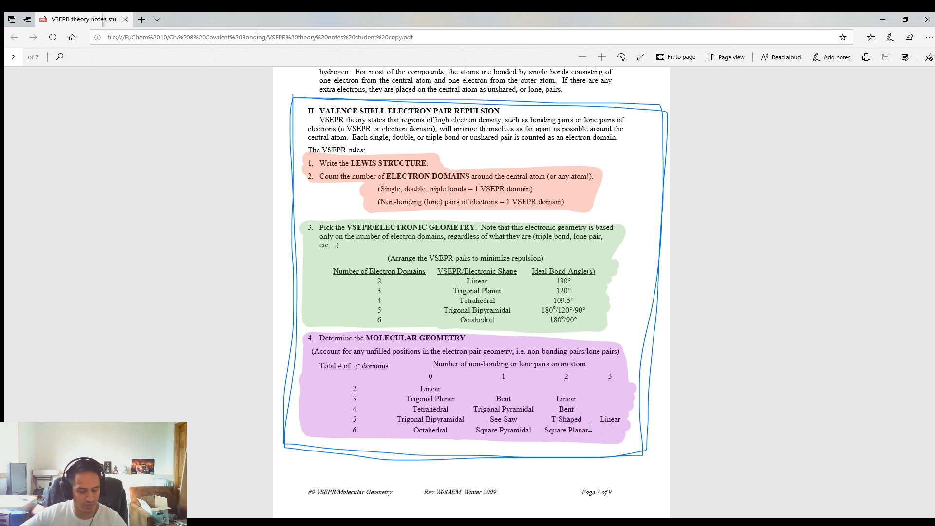